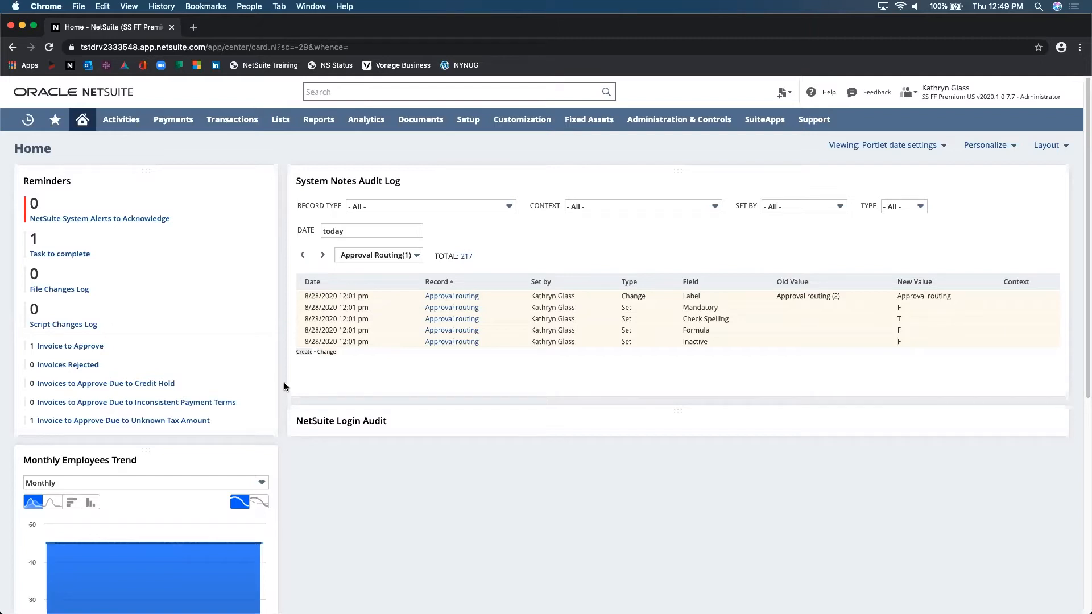
Open the list of vendors from the relationship records.
mouse_move(316, 121)
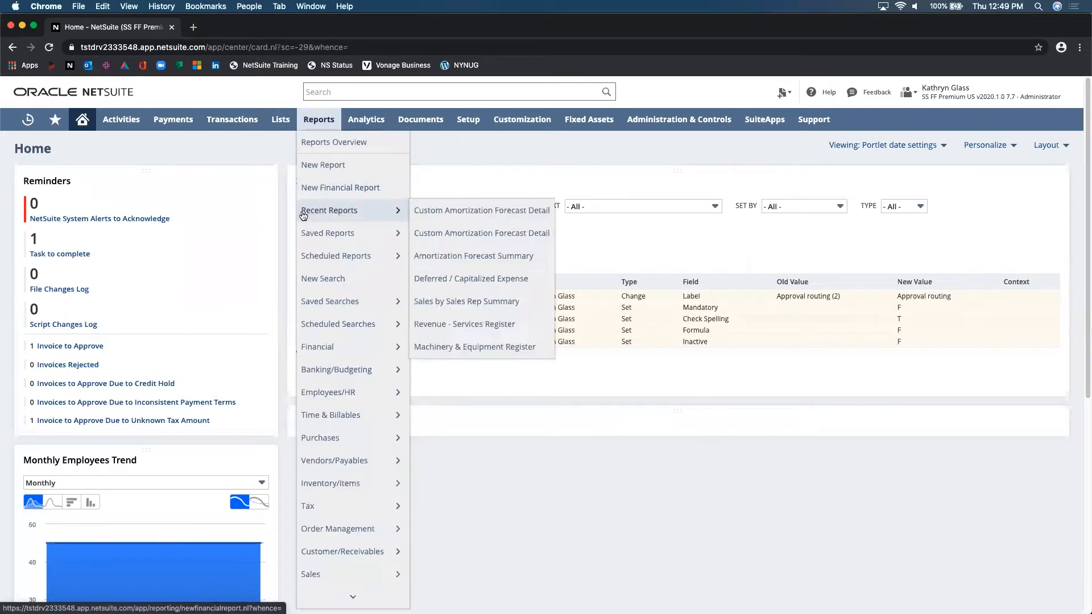
mouse_move(280, 120)
mouse_move(296, 210)
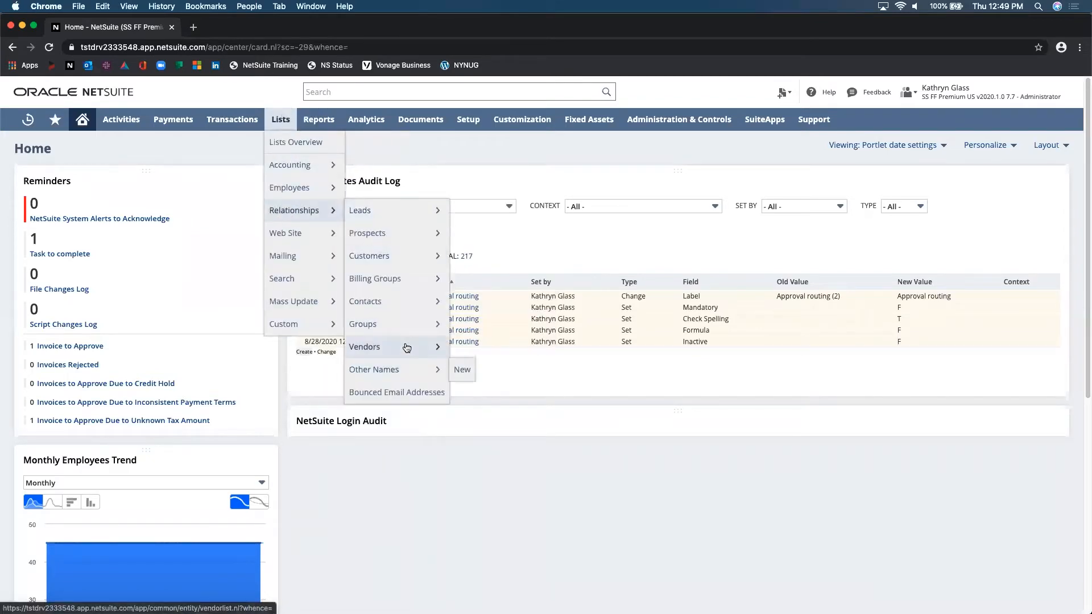
left_click(407, 348)
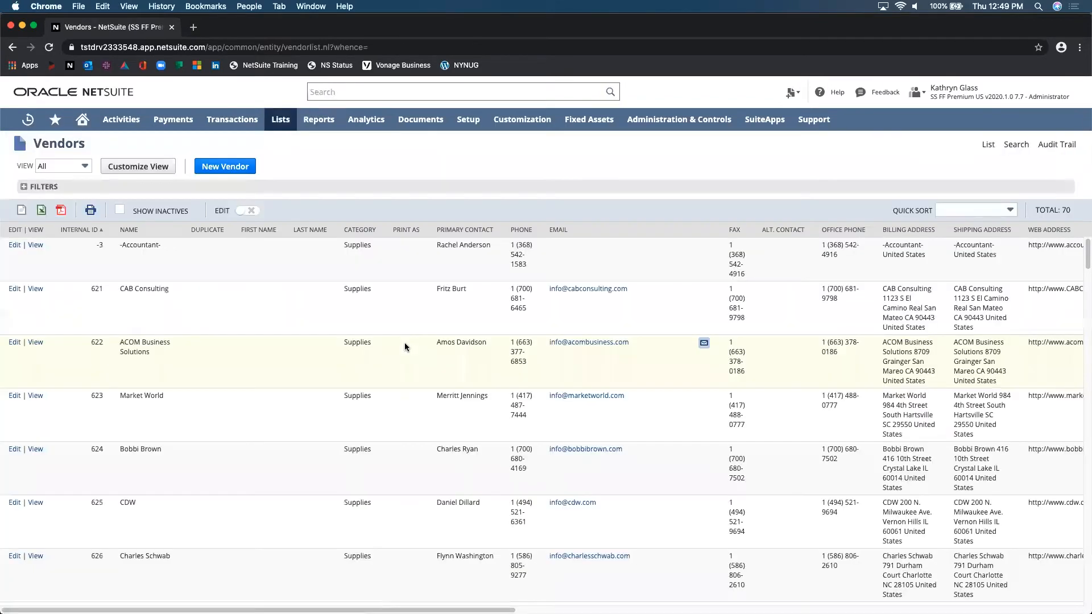
Open the CAB Consulting, ACOM Business Solutions and Market World vendor records, each in its own browser tab.
right_click(36, 290)
left_click(51, 296)
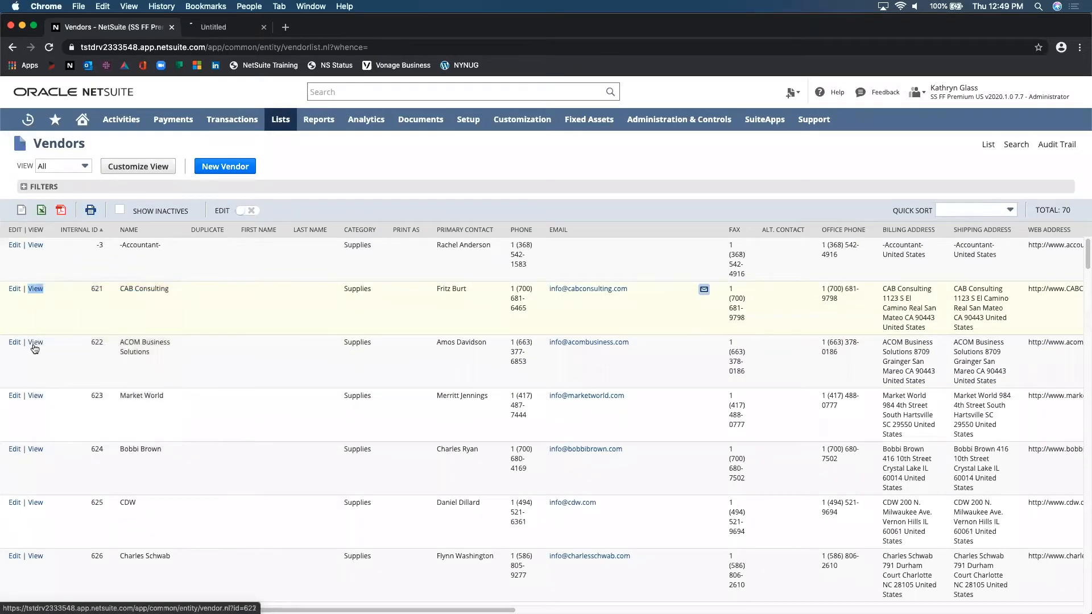
right_click(35, 344)
left_click(49, 349)
right_click(35, 397)
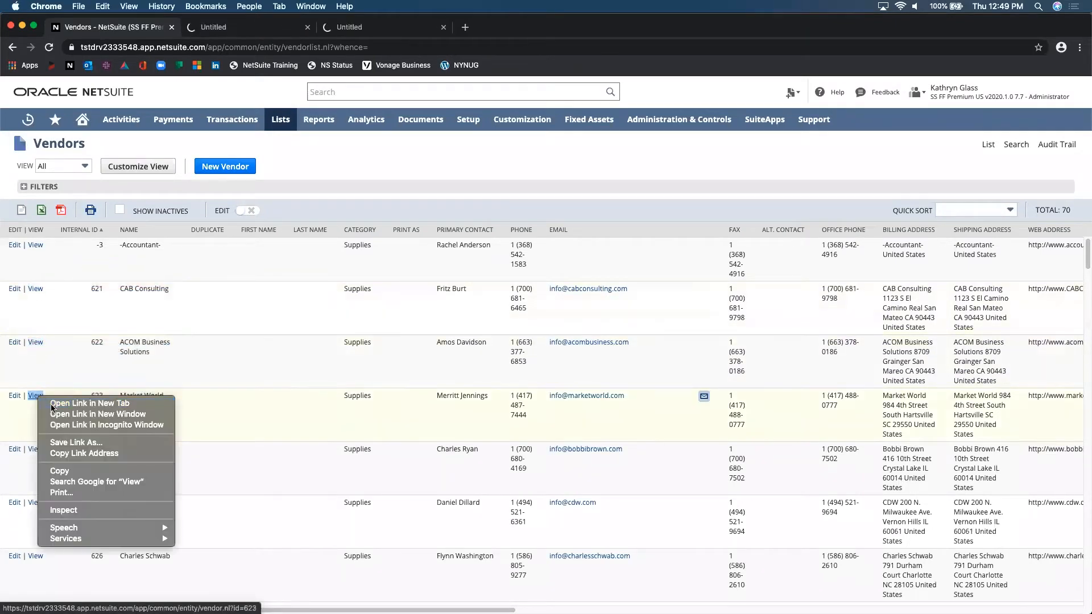
left_click(51, 403)
Examine the assigned subsidiaries on the CAB Consulting, ACOM Business Solutions and Market World vendor records.
key("ctrl+Tab")
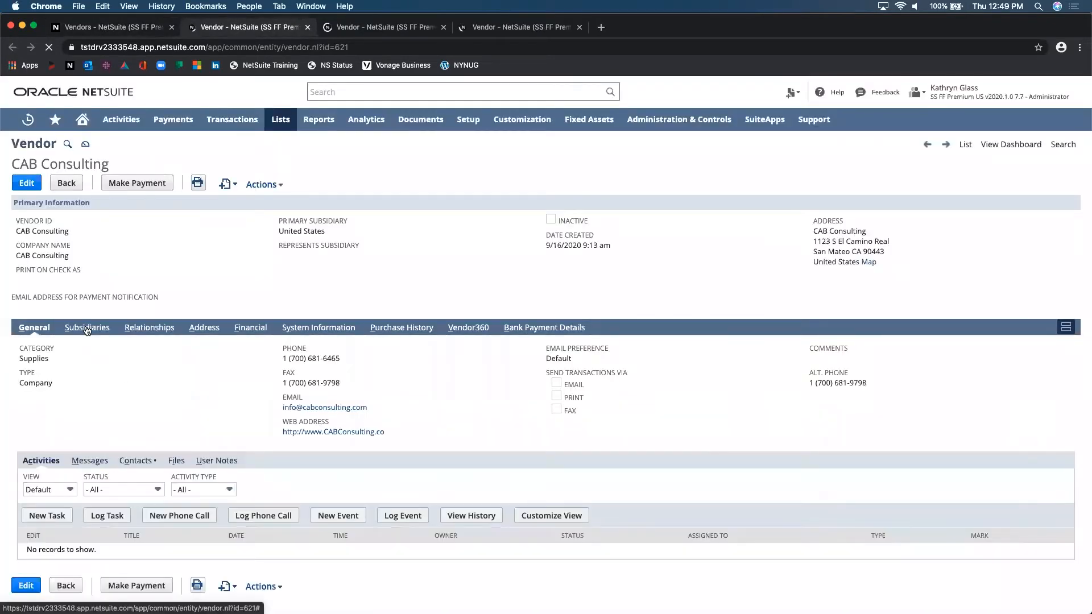
left_click(87, 329)
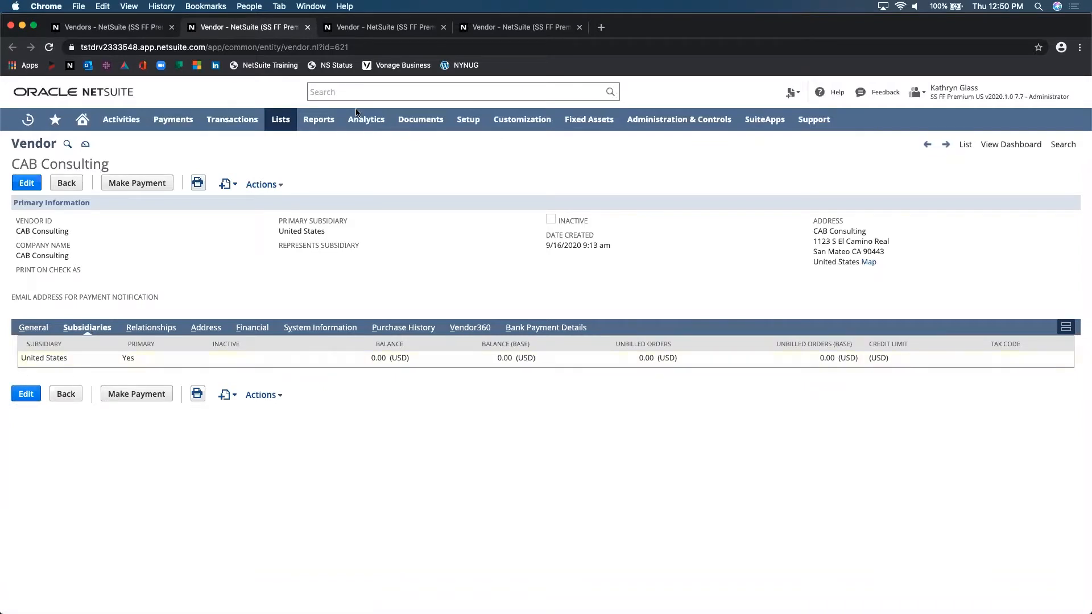
left_click(405, 28)
left_click(102, 329)
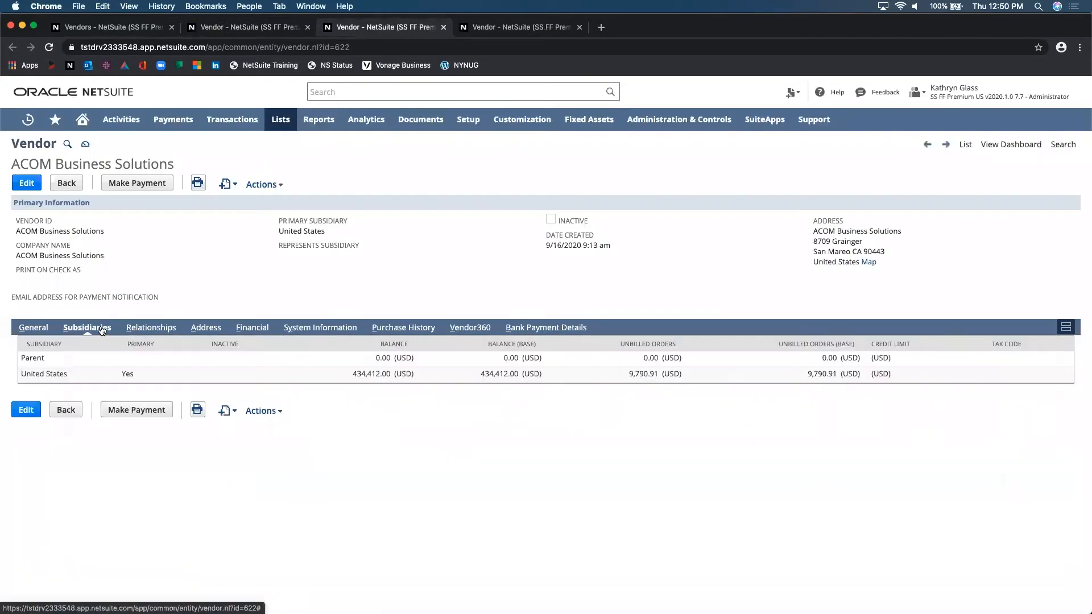
key("ctrl+Tab")
left_click(80, 329)
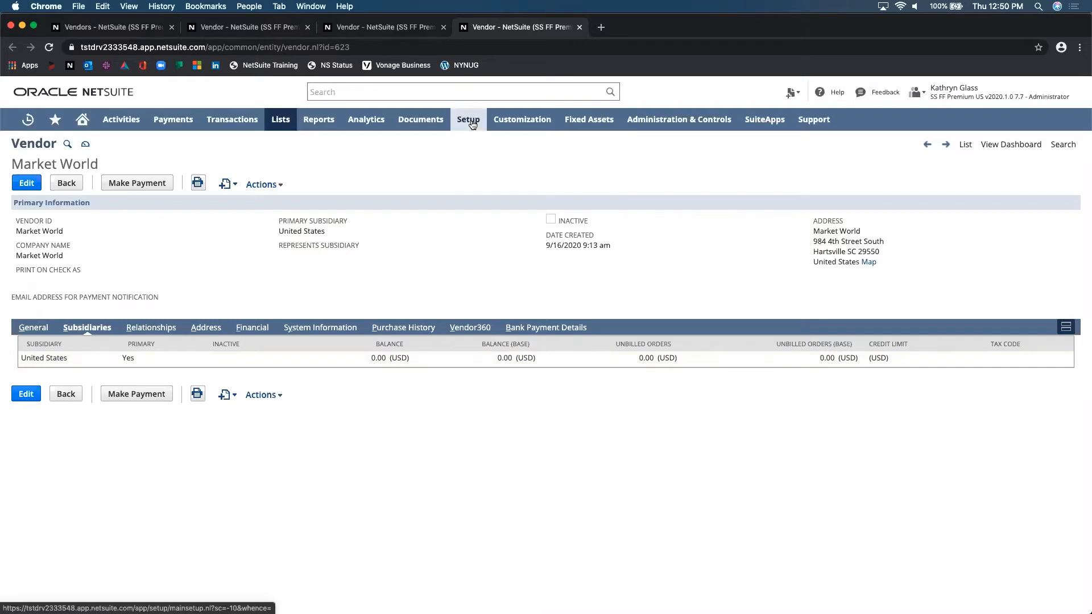
Open the company's Subsidiaries list in a new browser tab and check its internal IDs alongside those in the Vendors list.
mouse_move(472, 124)
mouse_move(475, 166)
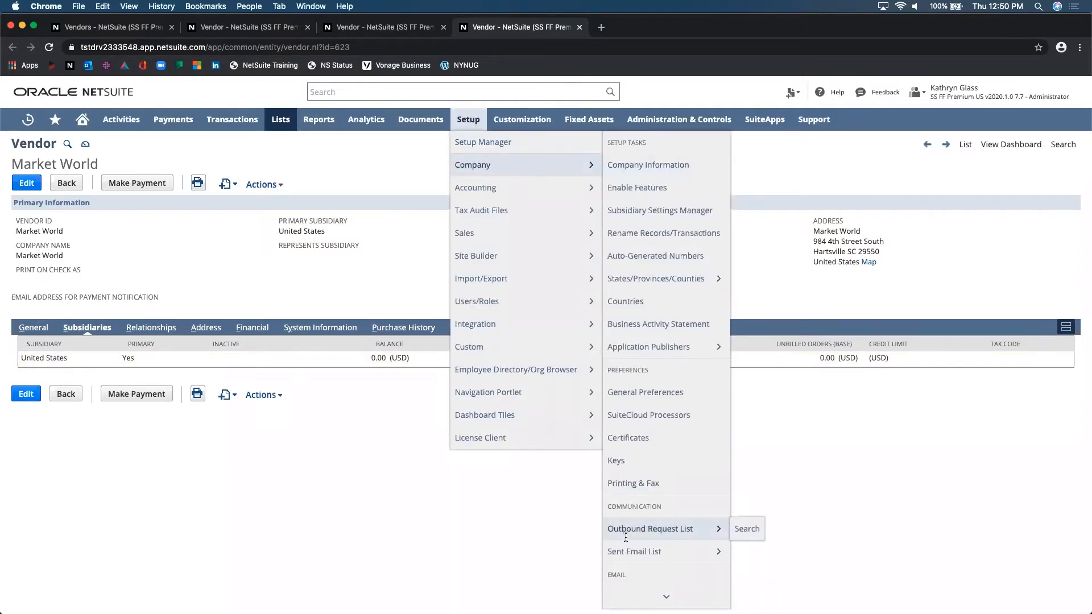
scroll(627, 541, "down", 3)
right_click(633, 532)
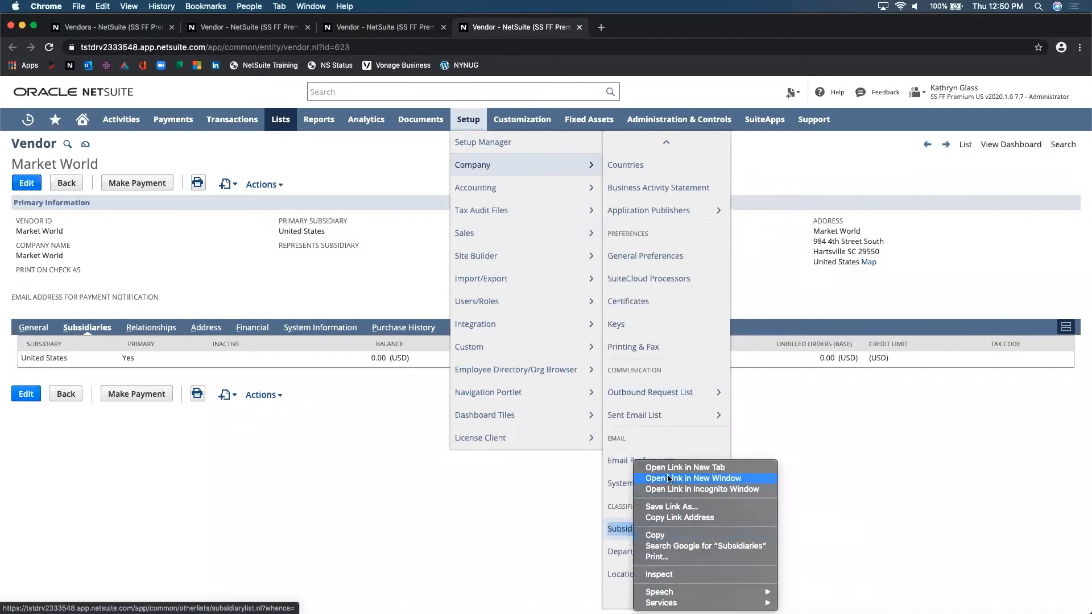
left_click(671, 471)
left_click(654, 27)
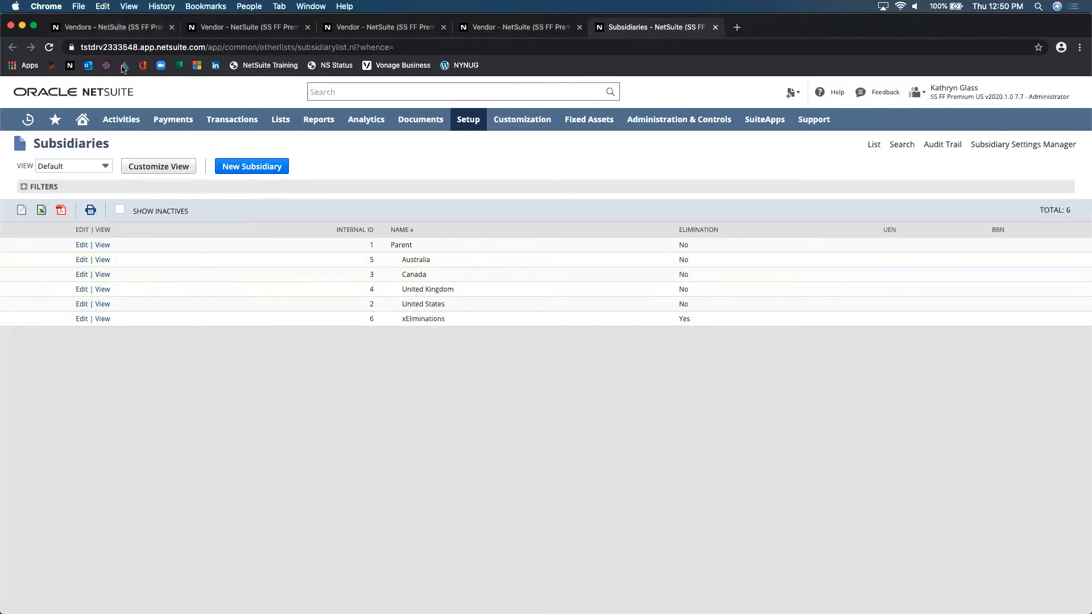
left_click(120, 28)
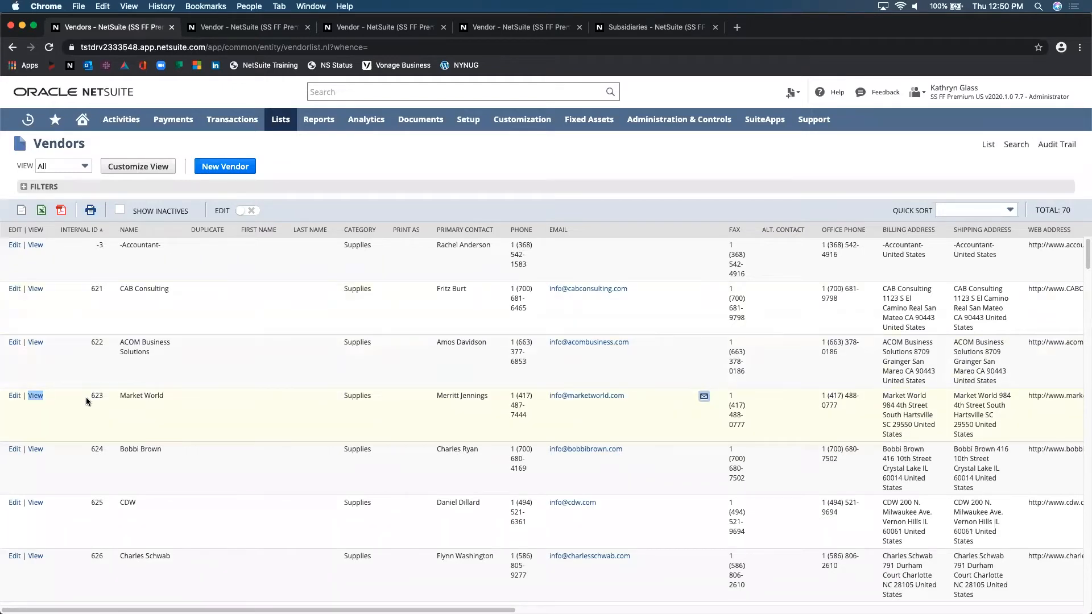
left_click(657, 28)
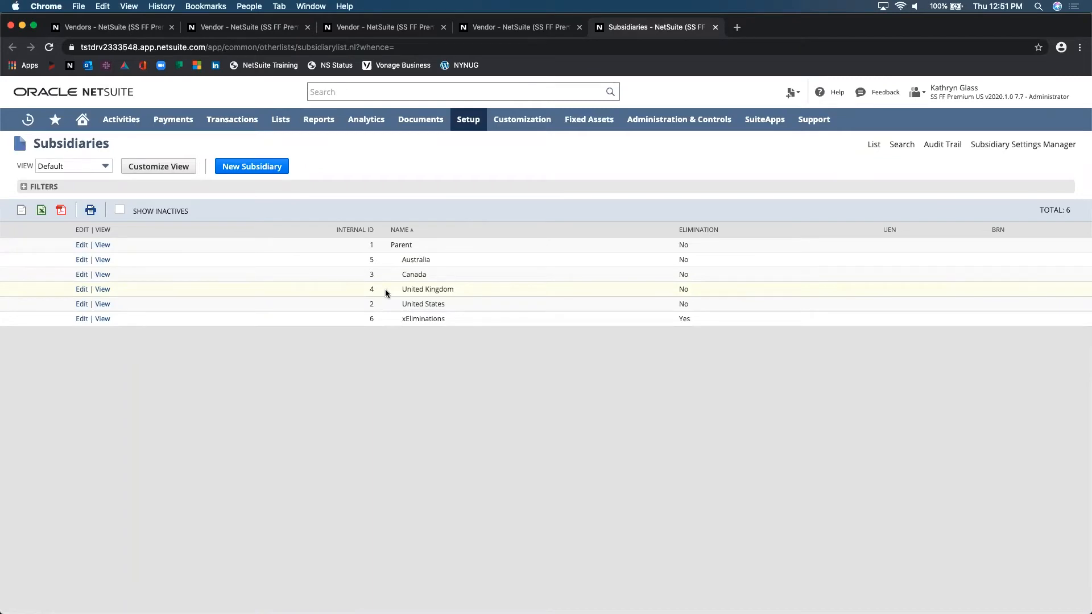
left_click(116, 28)
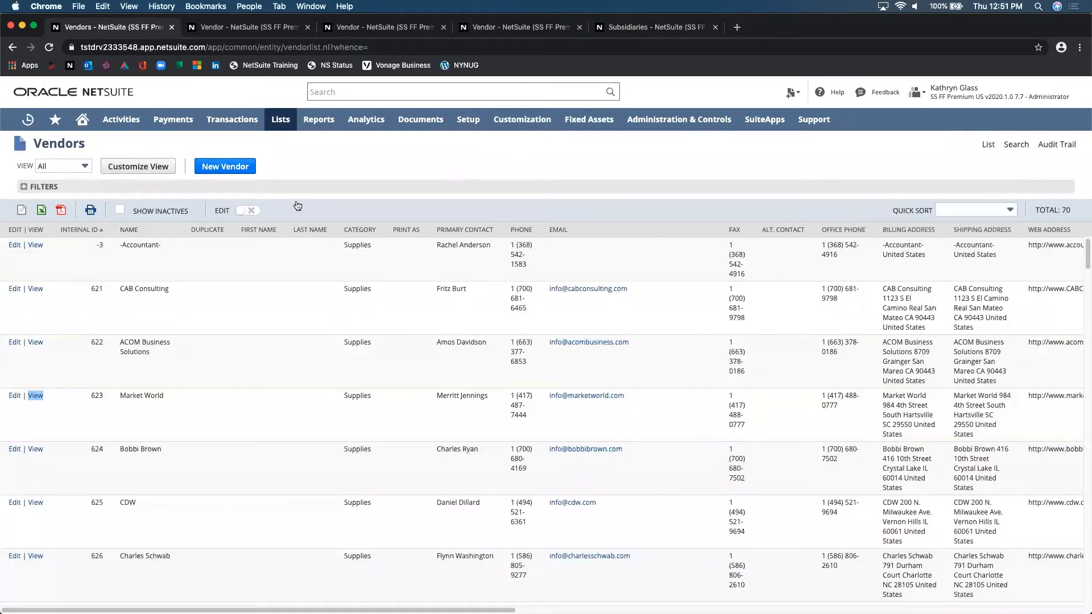
Switch to Excel and examine the vendor rows and the Internal ID, Name and Subsidiary columns in the Vendors441 file.
key("super+Tab")
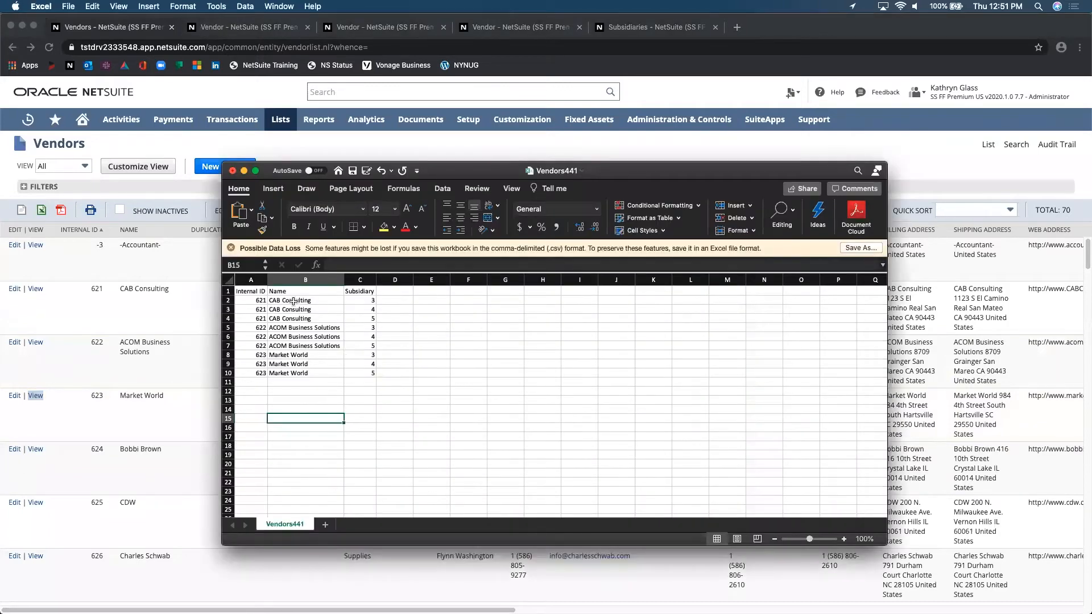
left_click(245, 304)
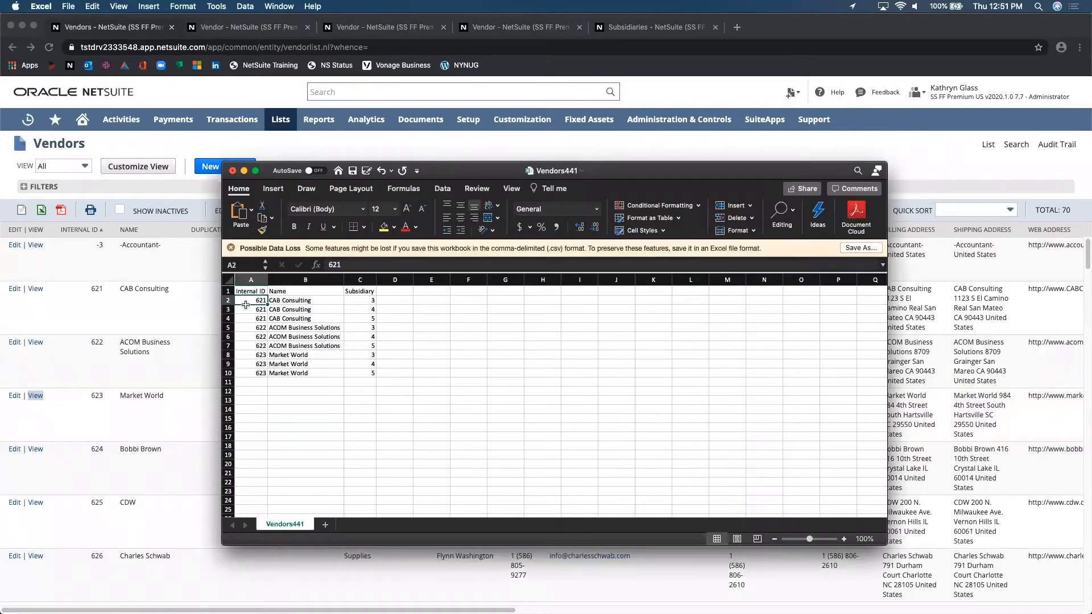
left_click(228, 300)
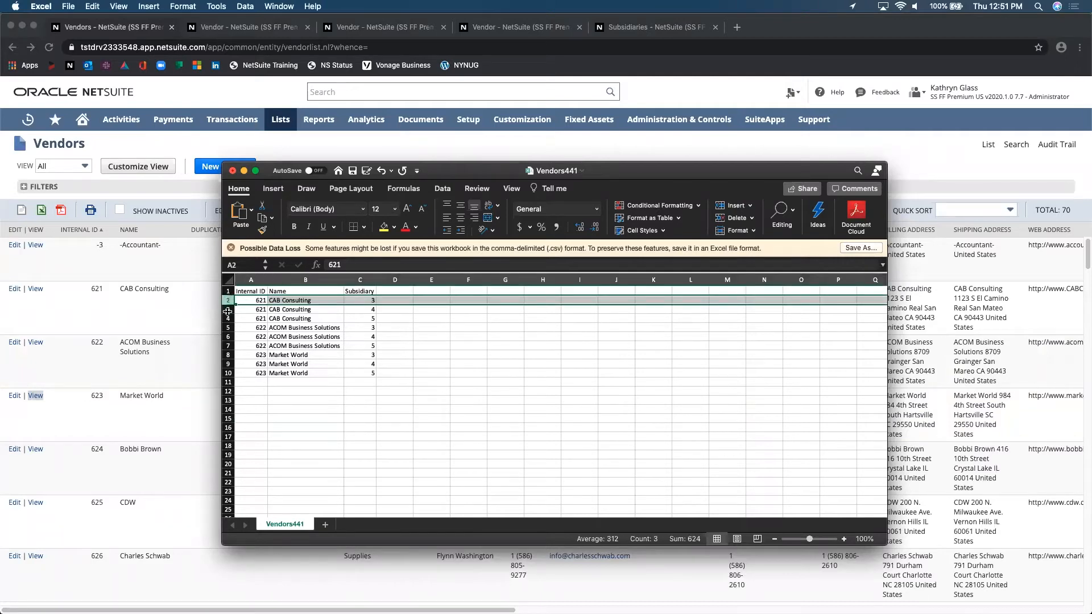
left_click(227, 309)
left_click(227, 319)
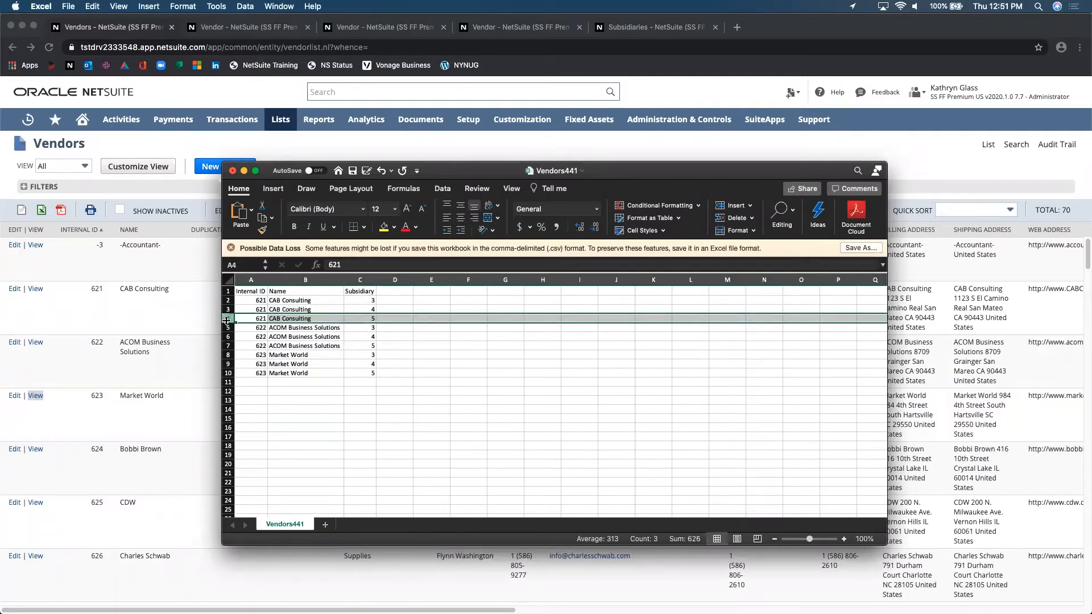
left_click(227, 327)
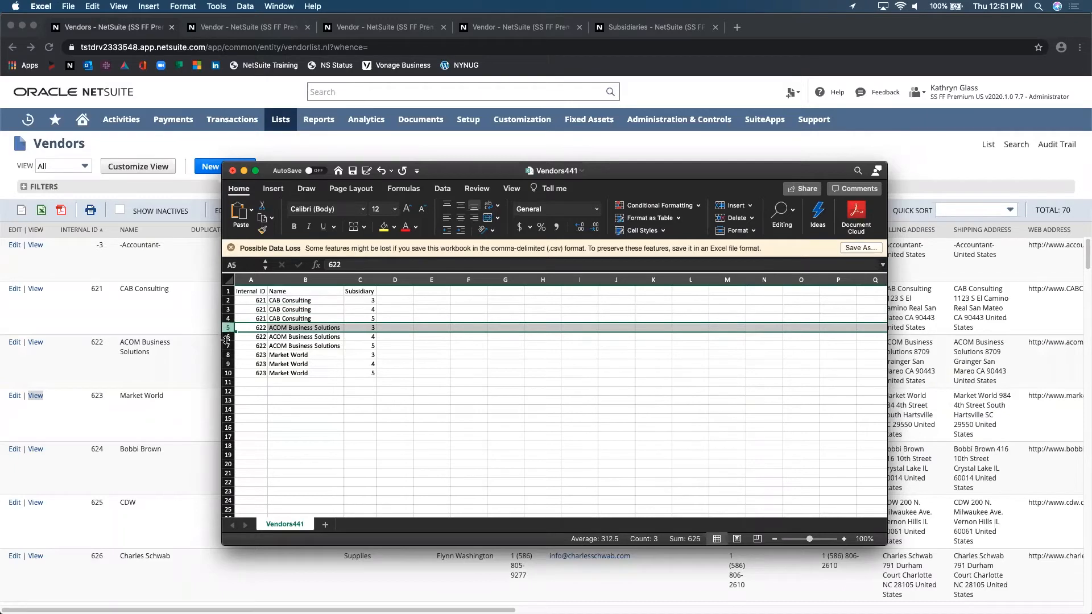
left_click(369, 280)
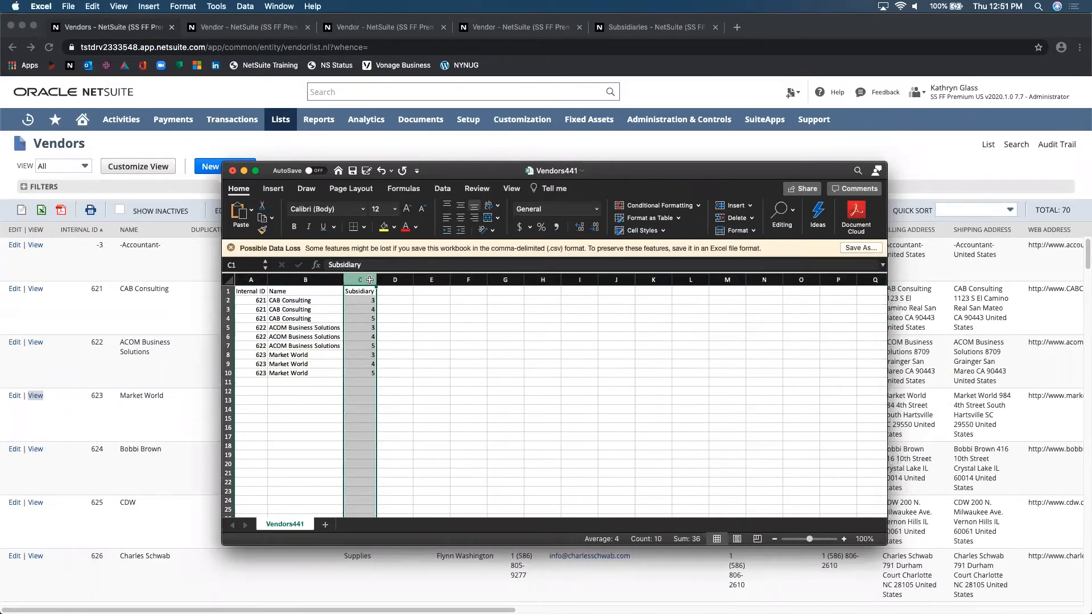
left_click(245, 280)
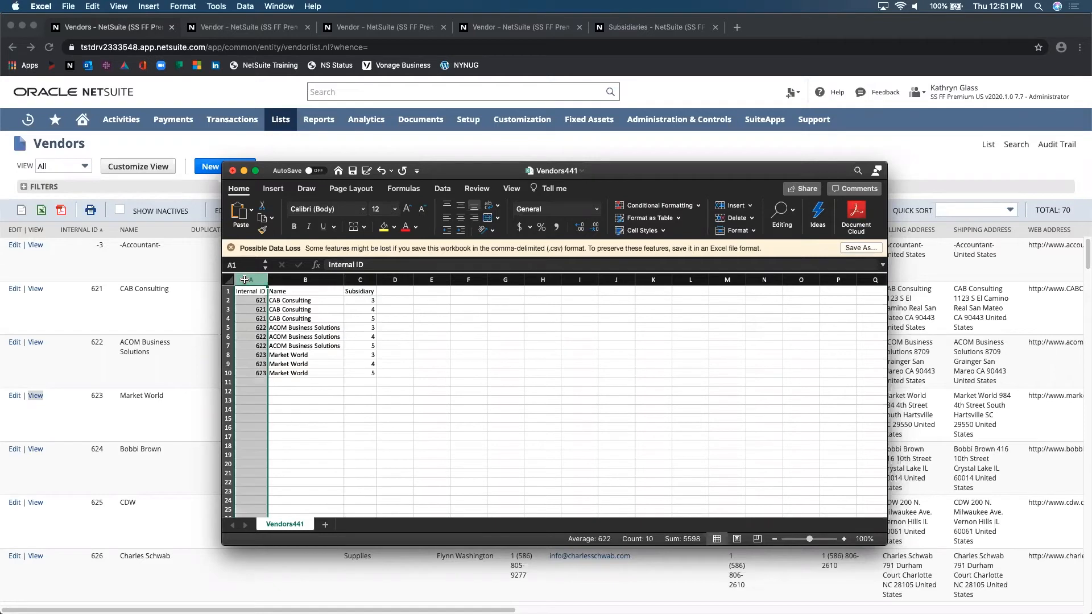
left_click(325, 279)
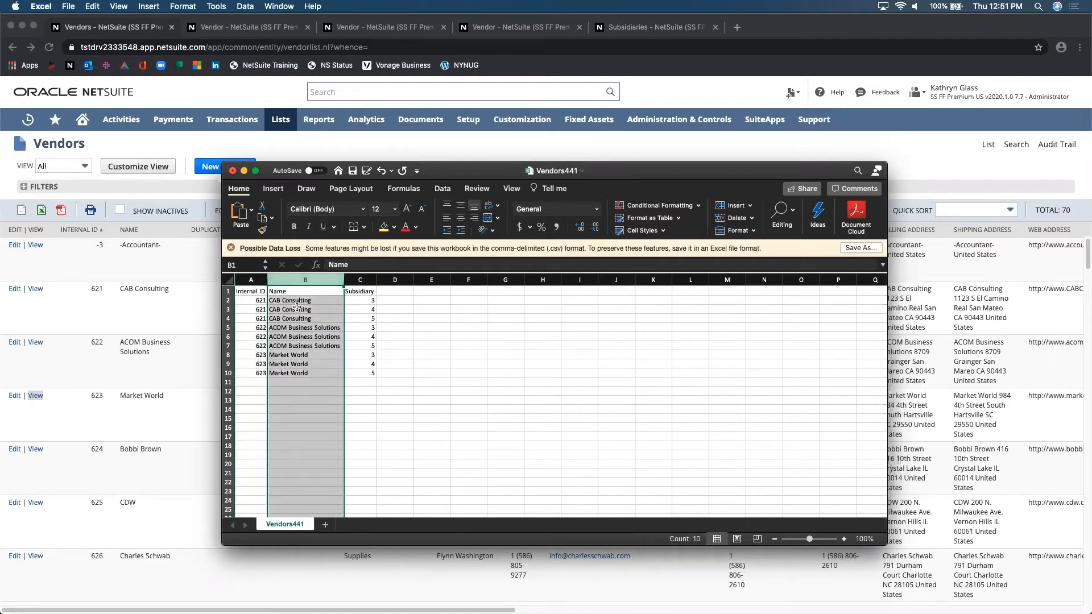
left_click(246, 383)
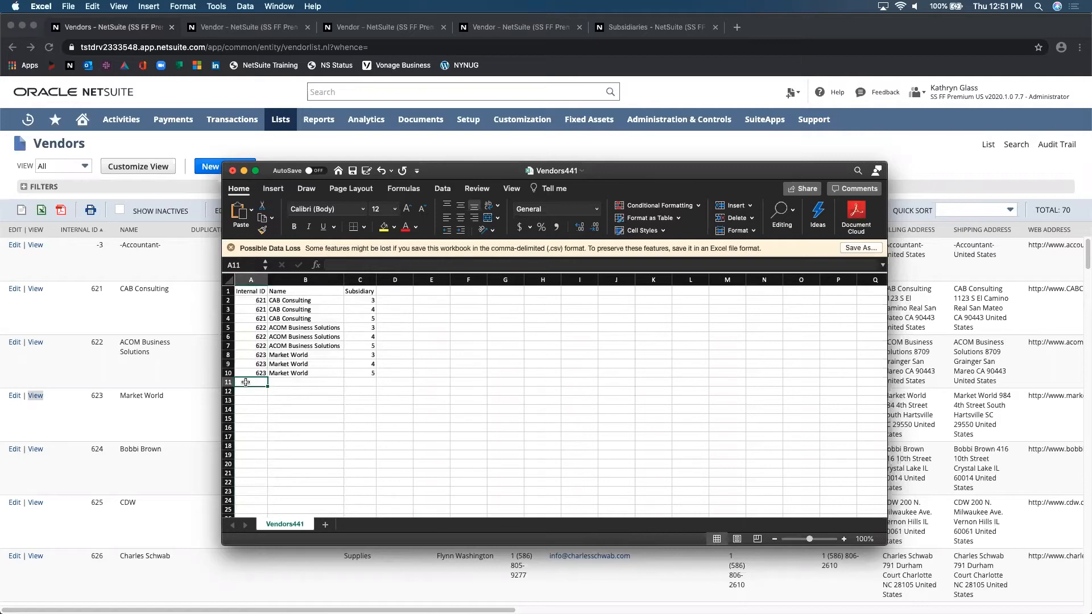
left_click(307, 280)
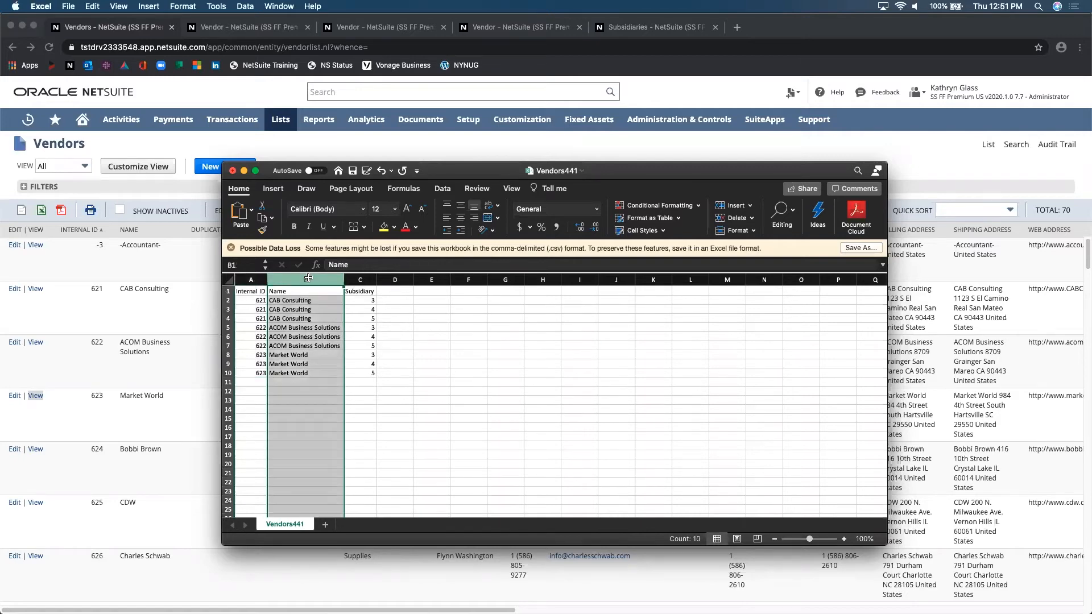
Return to NetSuite in Chrome and open the CSV Import Assistant in a new browser tab.
left_click(398, 149)
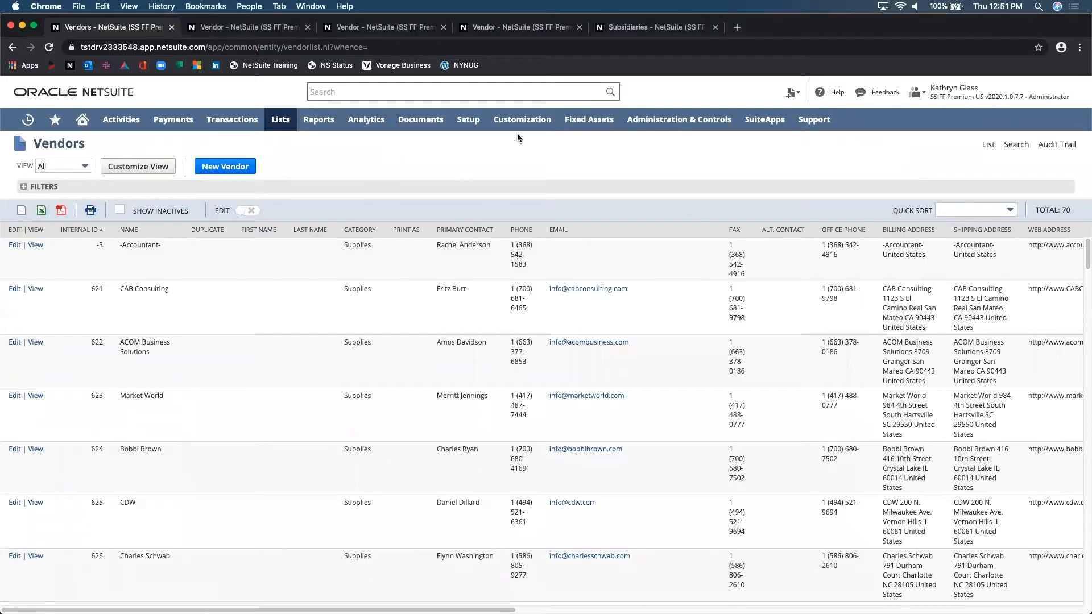
mouse_move(479, 124)
mouse_move(486, 284)
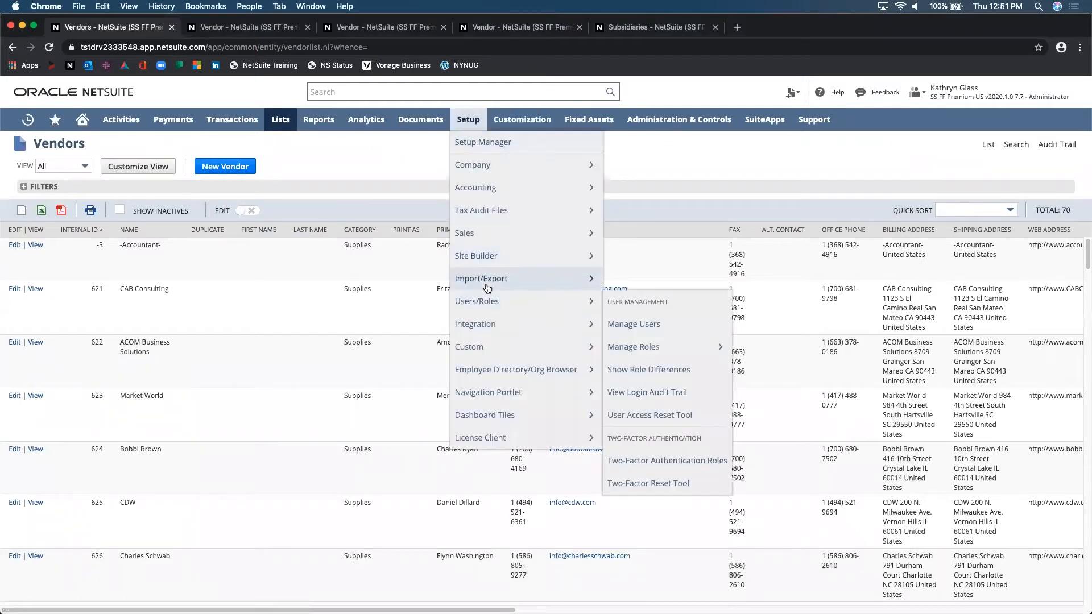
right_click(670, 302)
key("Escape")
left_click(672, 304, "super")
key("ctrl+Tab")
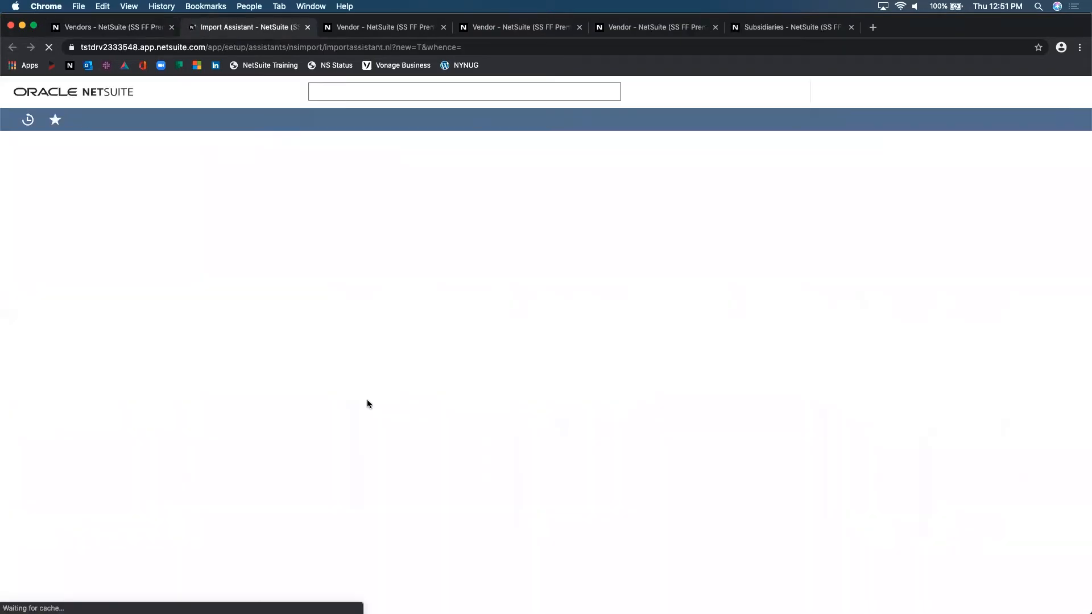
Set the import type to Relationships and the record type to Vendor-Subsidiary Relationship.
left_click(287, 202)
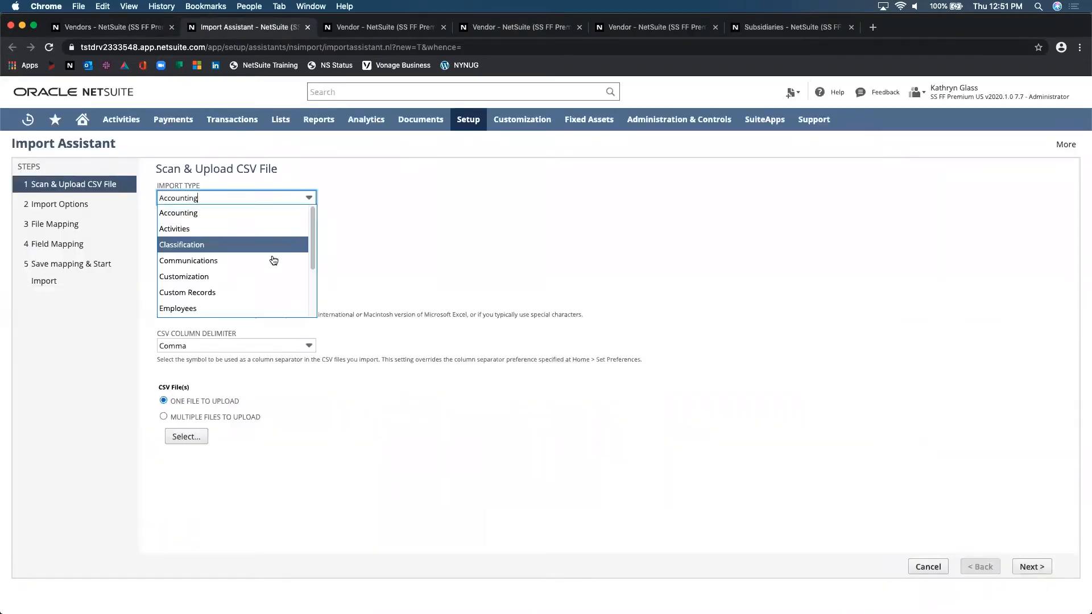
scroll(270, 262, "down", 3)
left_click(269, 277)
left_click(281, 243)
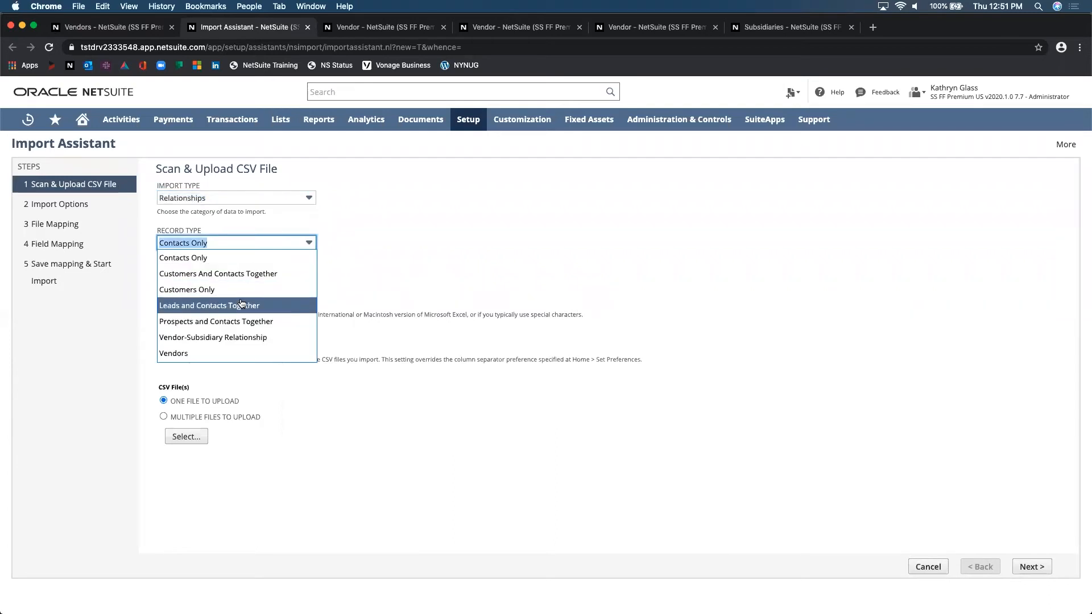
left_click(235, 336)
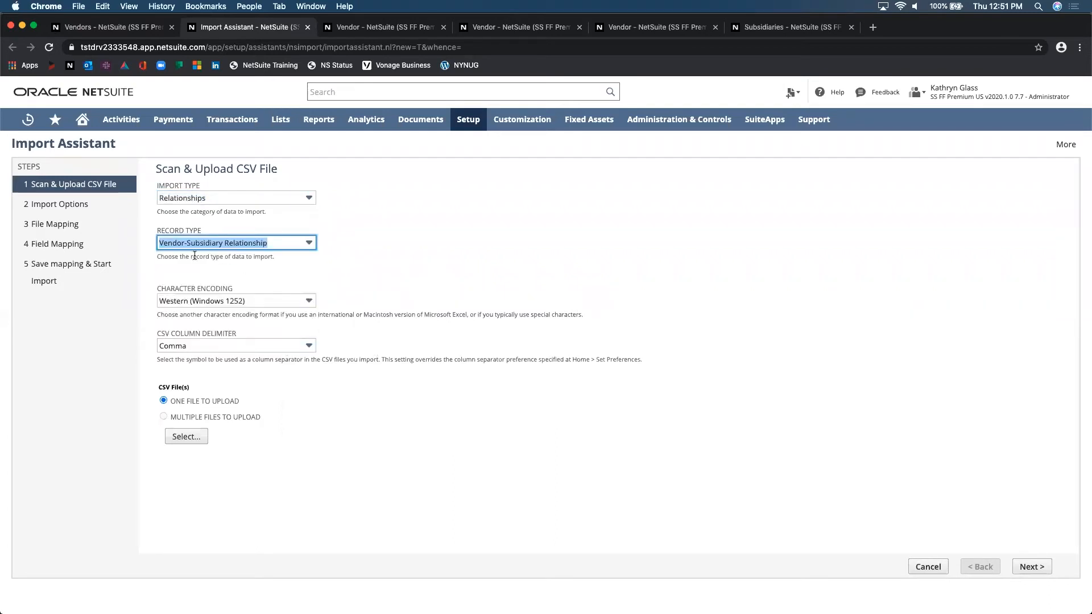
left_click(258, 243)
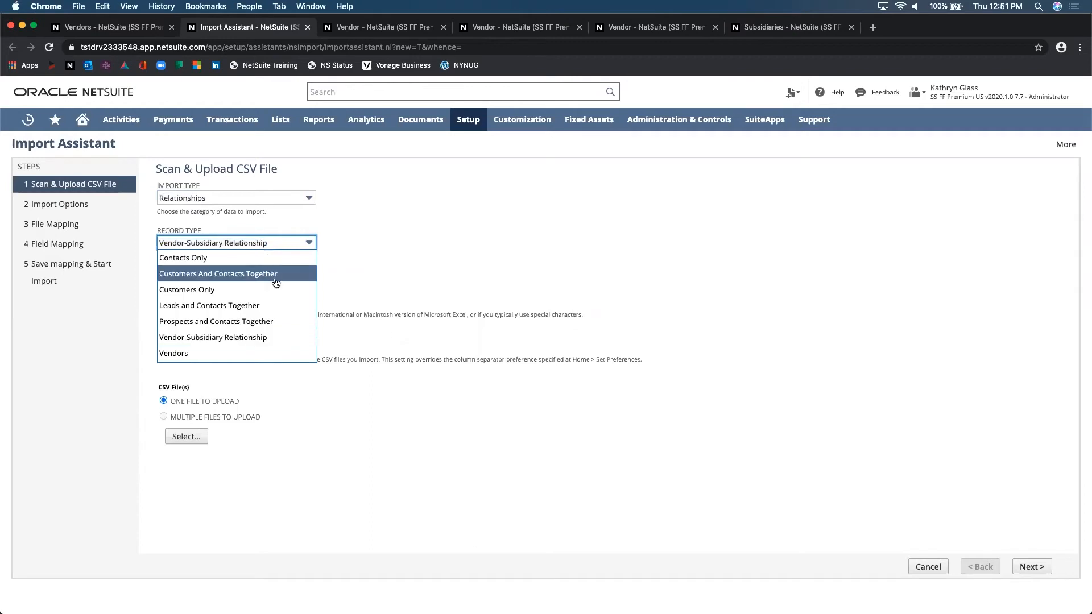
left_click(255, 338)
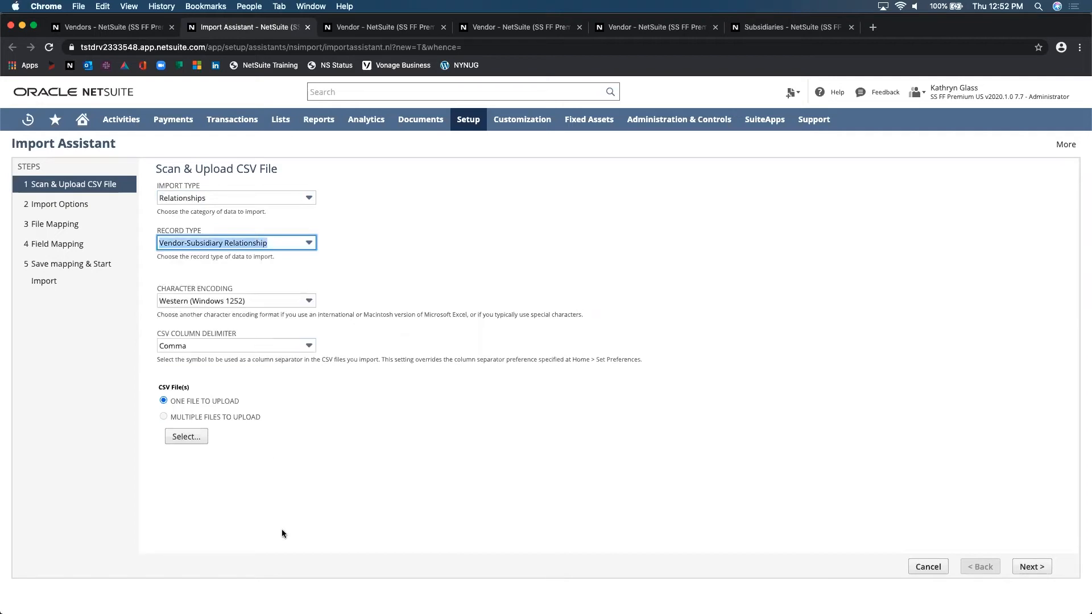
Select Vendors441.csv from Downloads as the upload file and continue to field mapping with data handling kept on Add.
left_click(183, 436)
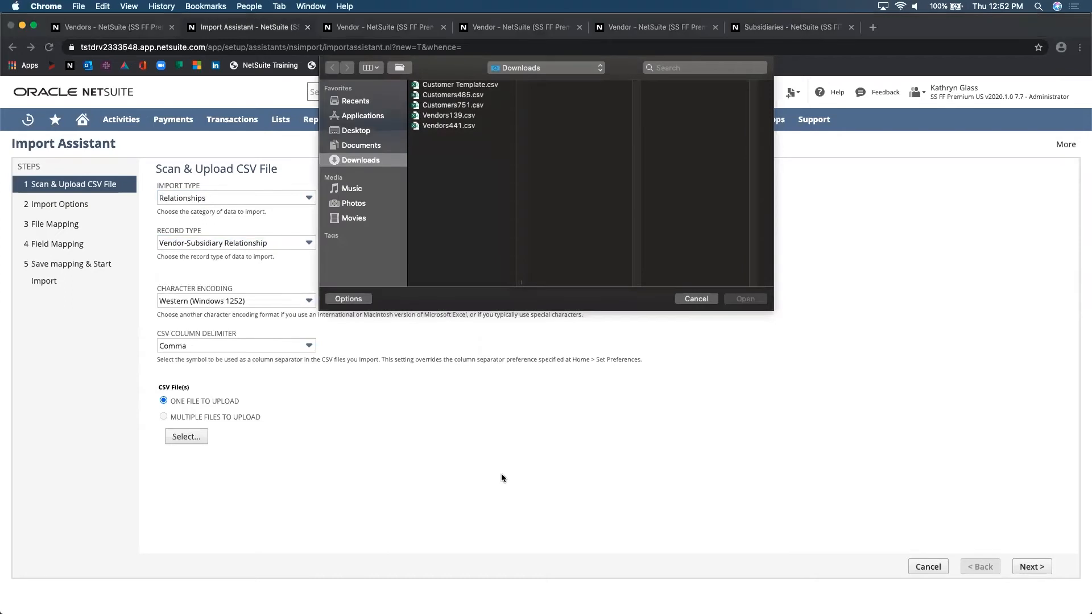
left_click(445, 125)
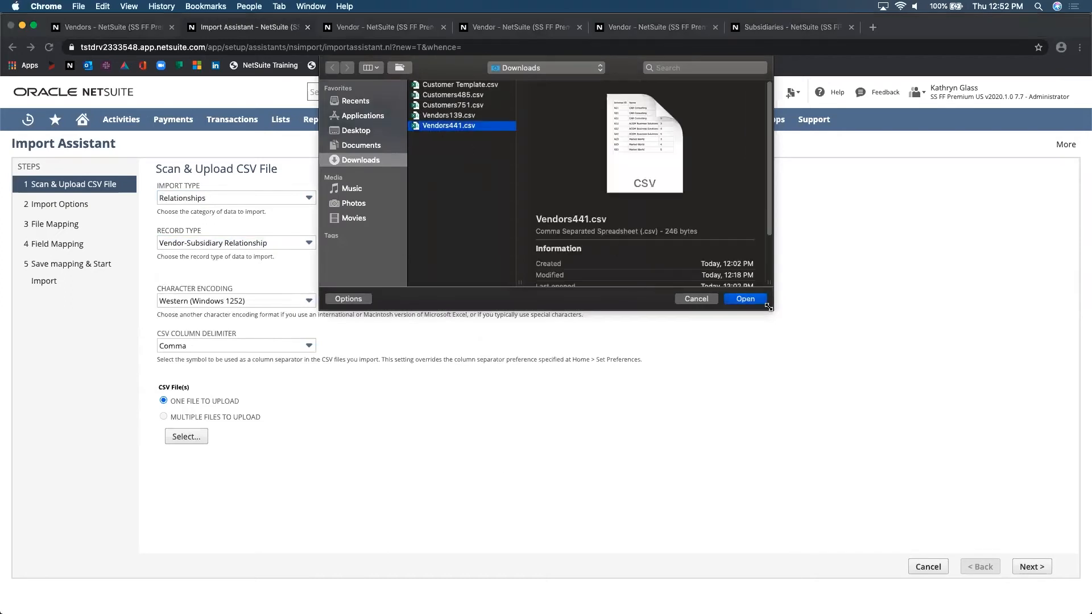
left_click(761, 304)
left_click(1033, 570)
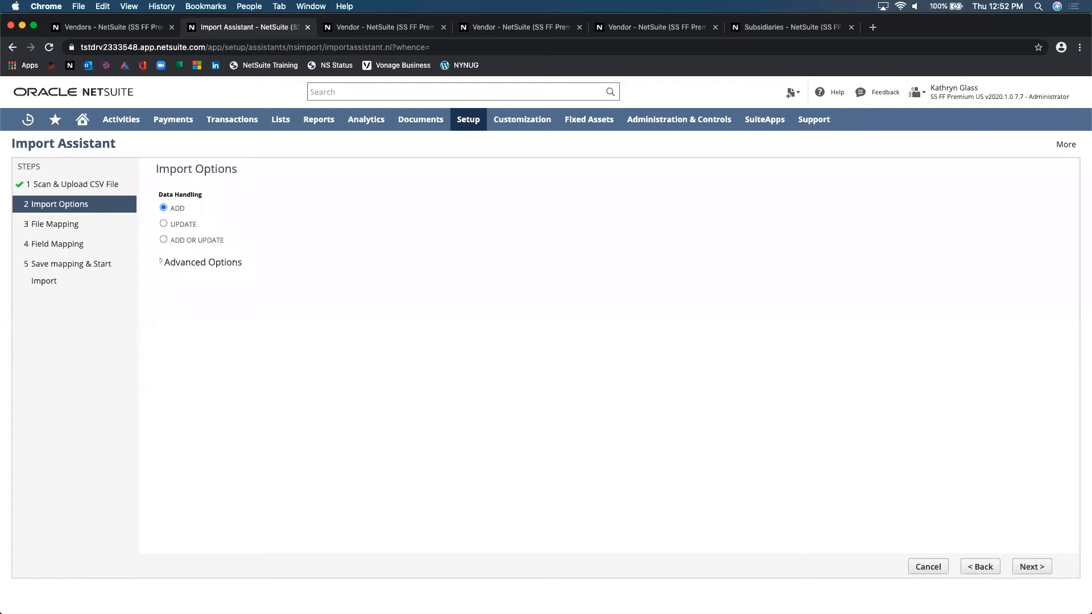
left_click(1028, 569)
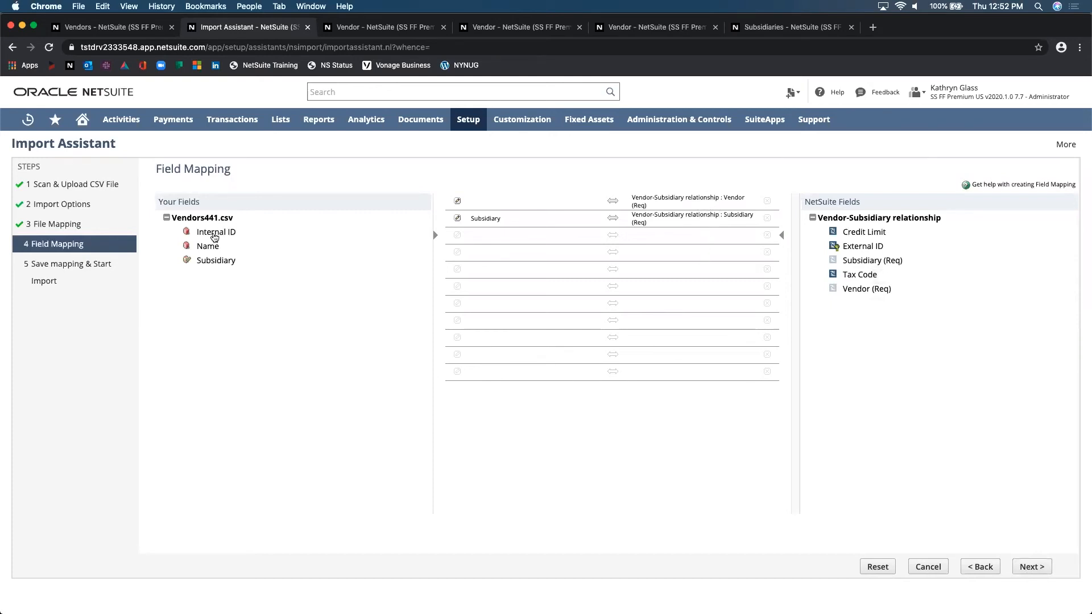
Map the file's Internal ID column to the required Vendor field and set that field's reference type to Internal ID.
left_click_drag(214, 237, 507, 194)
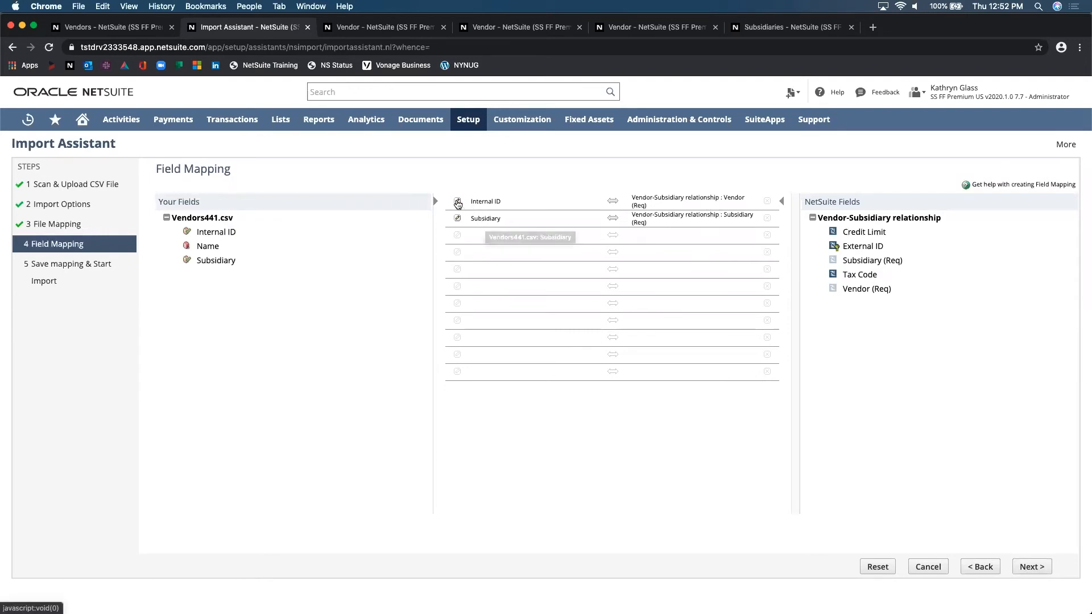
left_click(457, 202)
left_click(530, 251)
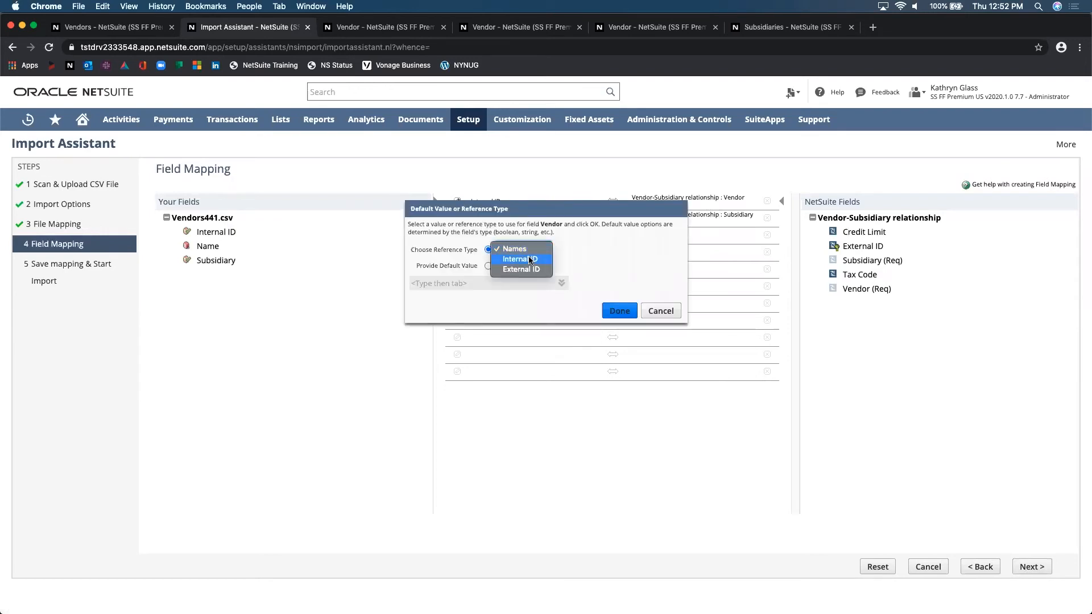
left_click(532, 259)
left_click(609, 320)
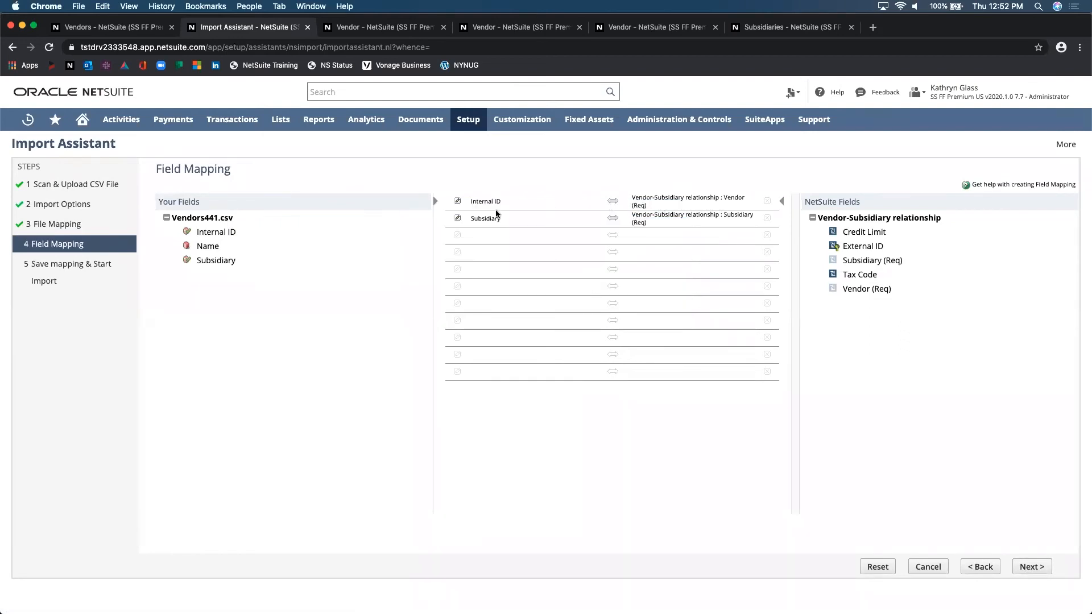
Set the Subsidiary field's reference type to Internal ID and continue to the final import step.
left_click(457, 218)
left_click(520, 251)
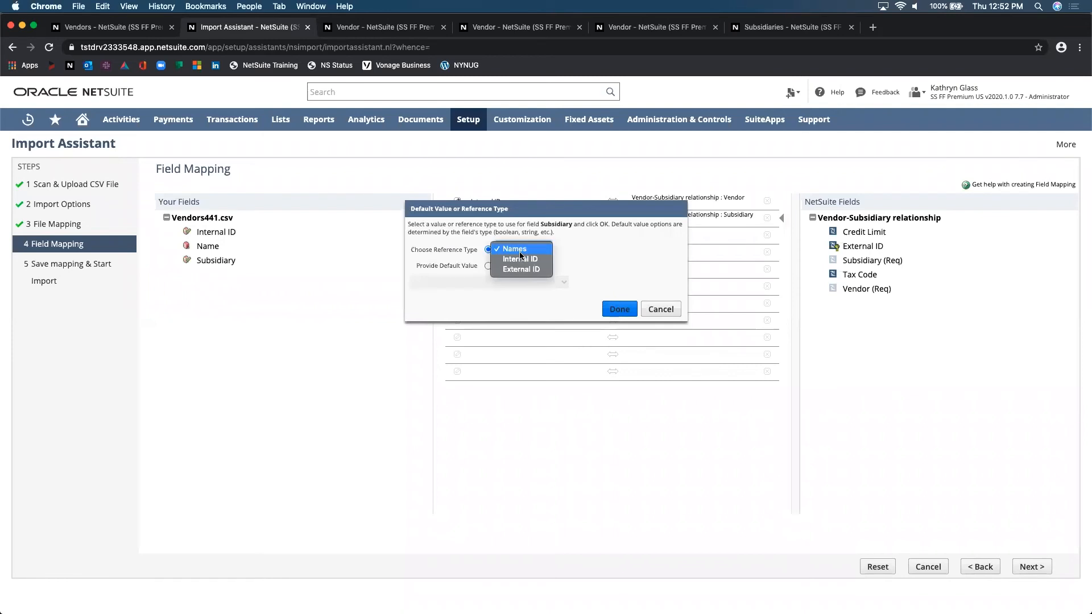
left_click(533, 264)
left_click(606, 309)
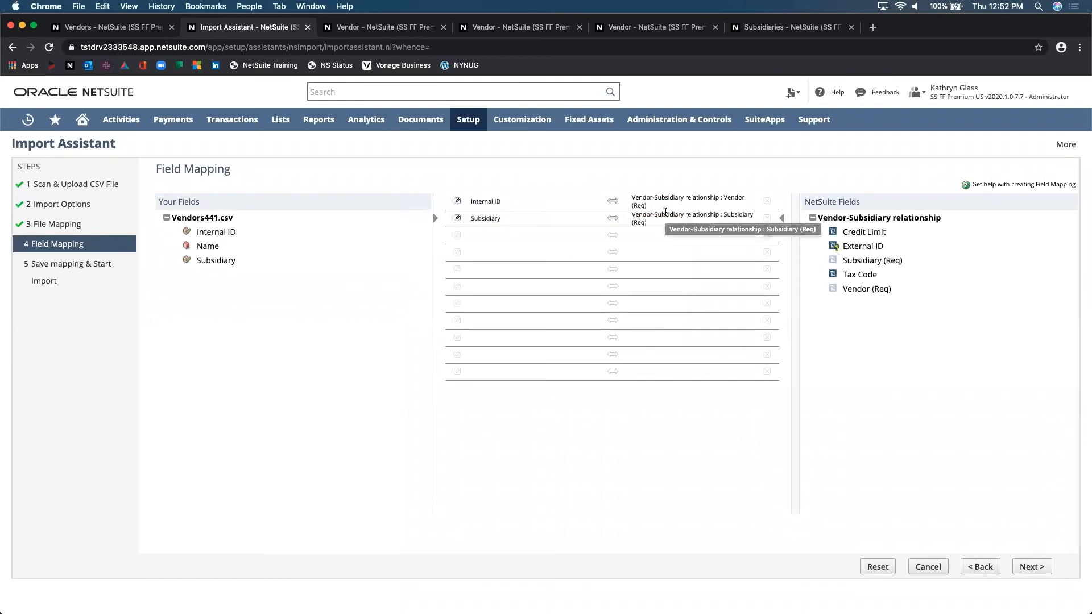
left_click(1027, 569)
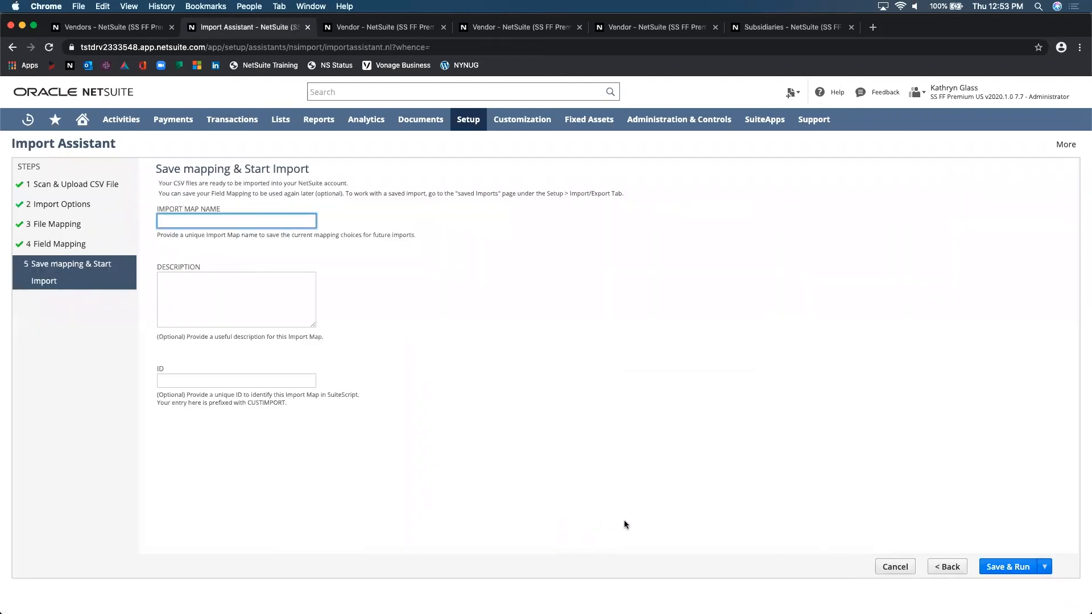
Run the import without entering a map name and check its progress and message in the refreshed Job Status list.
mouse_move(1044, 567)
left_click(983, 600)
left_click(643, 123)
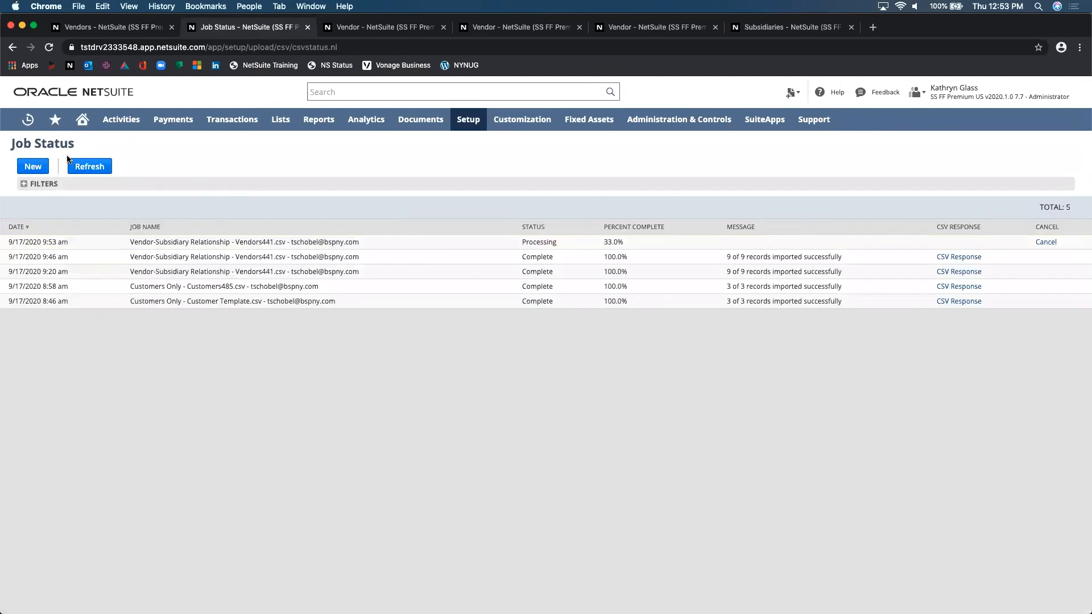
left_click(81, 167)
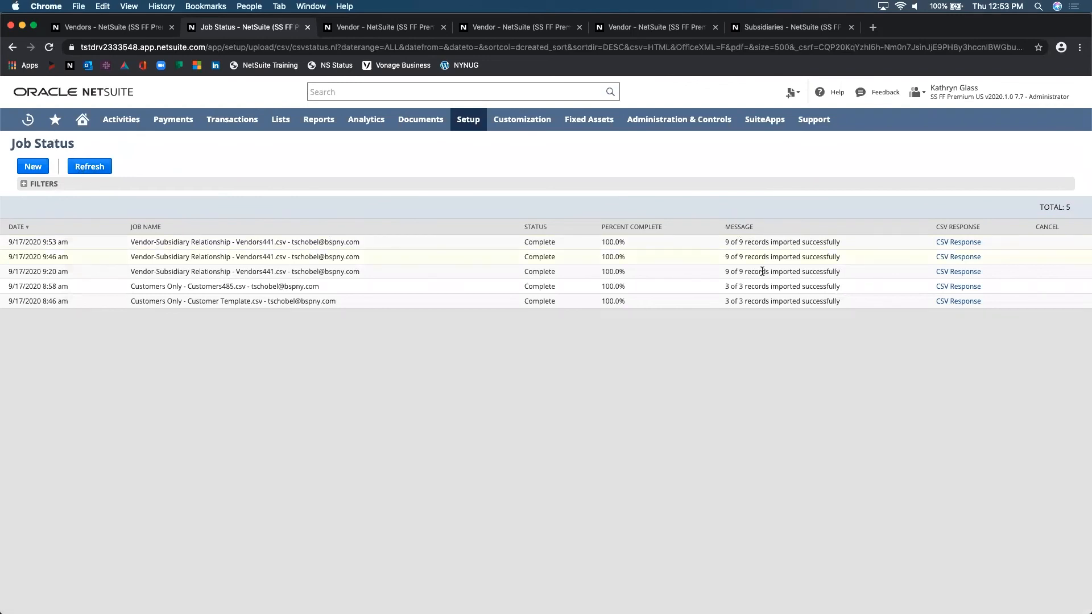
left_click_drag(724, 241, 892, 239)
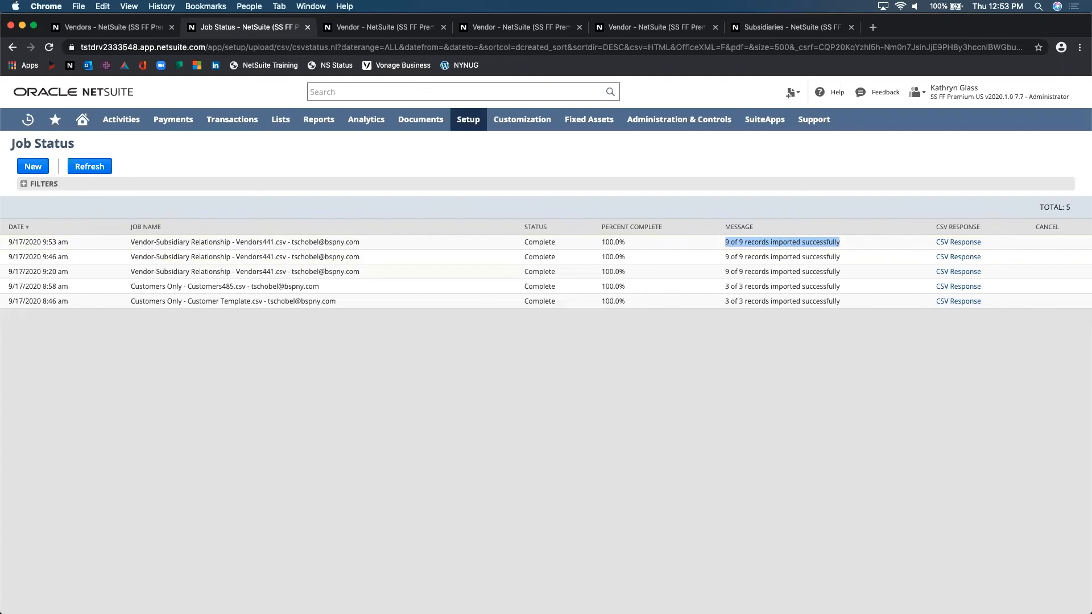
Switch to Excel to review the Internal ID and Subsidiary columns in Vendors441, and return to NetSuite in Chrome.
key("super+Tab")
left_click_drag(250, 300, 246, 368)
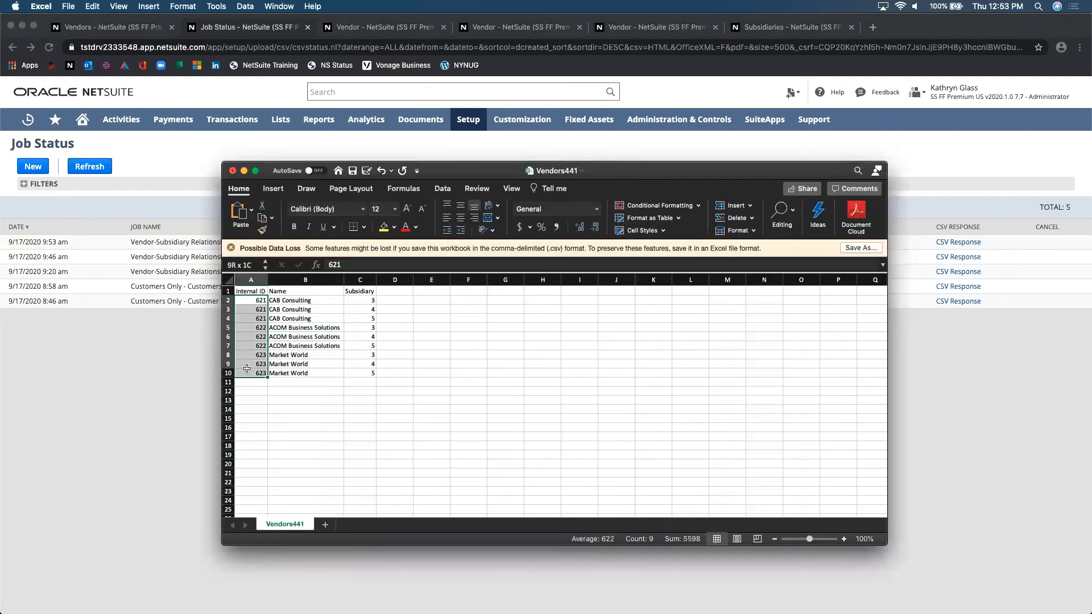
left_click(364, 364)
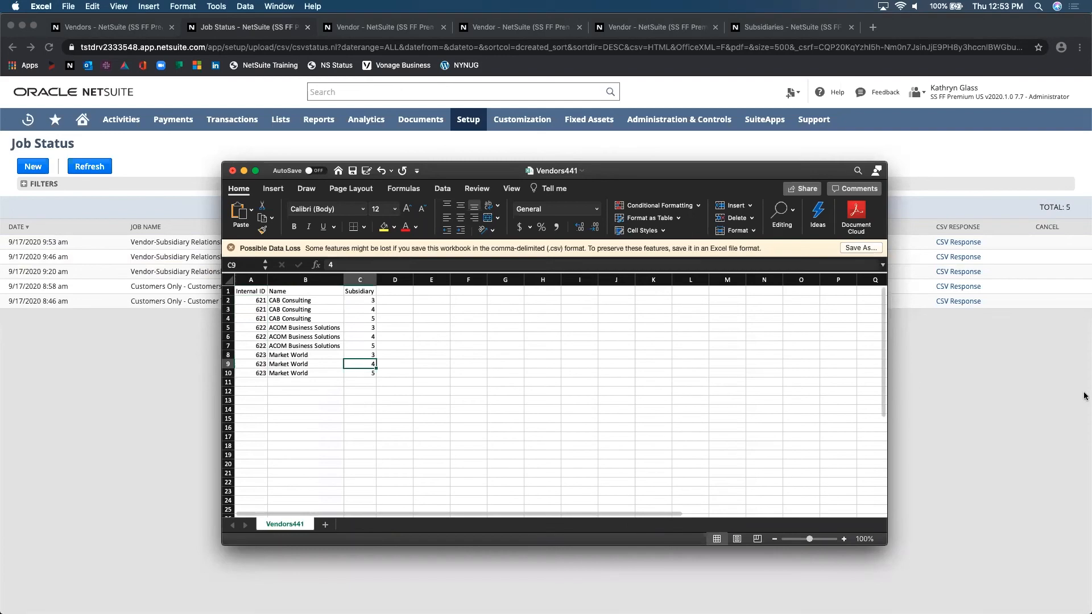
key("super+Tab")
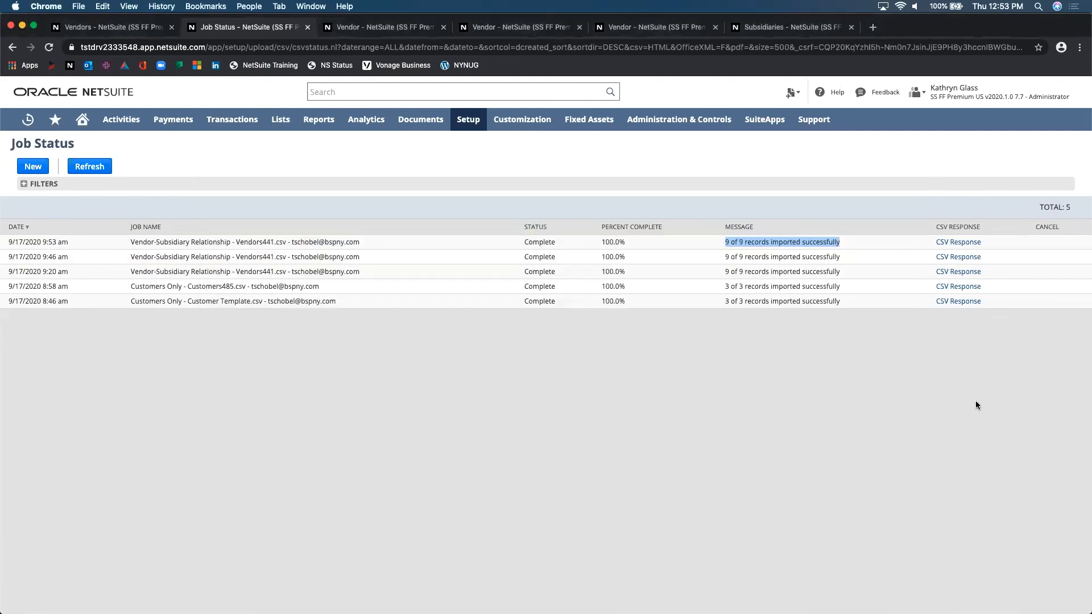
Return to the Vendors list and close the three previously opened vendor record tabs.
left_click(130, 30)
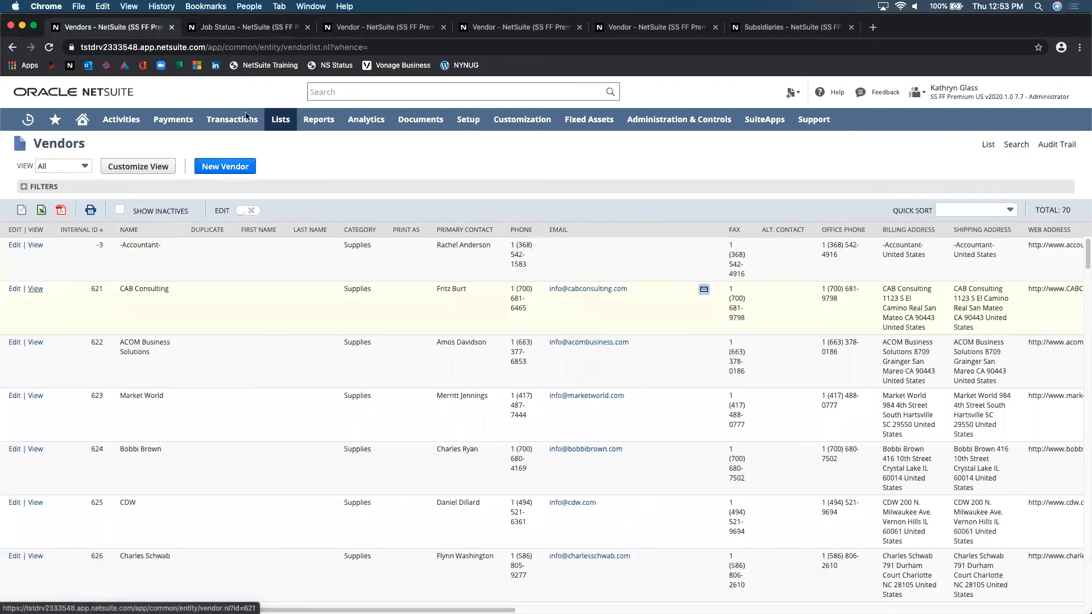
left_click(444, 27)
left_click(443, 28)
left_click(444, 28)
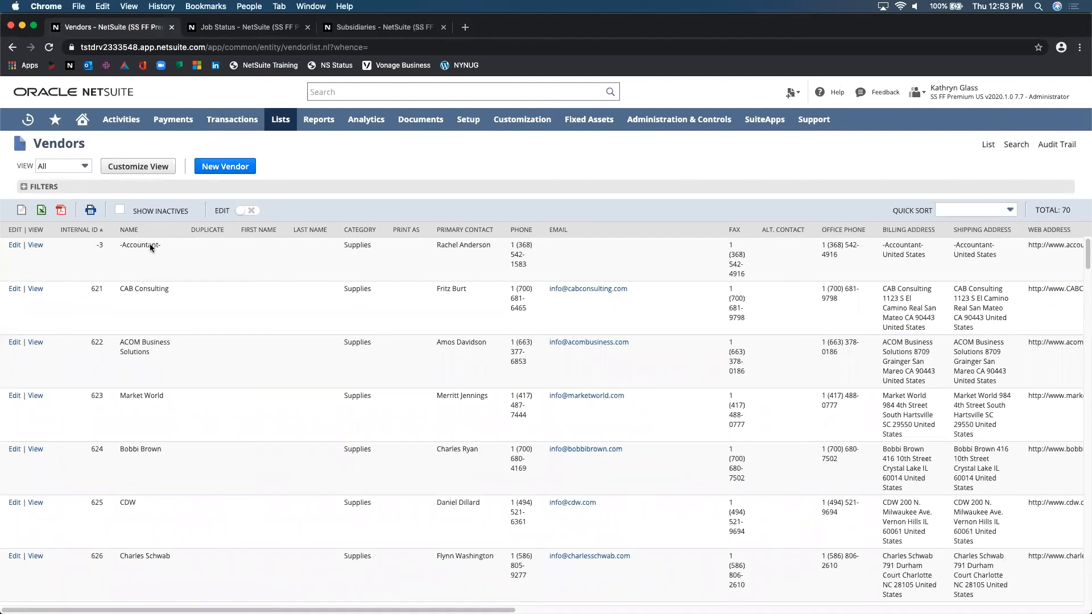
Open the CAB Consulting, ACOM Business Solutions and Market World vendor records in separate new browser tabs.
right_click(38, 290)
left_click(57, 292)
right_click(35, 342)
left_click(54, 346)
right_click(34, 395)
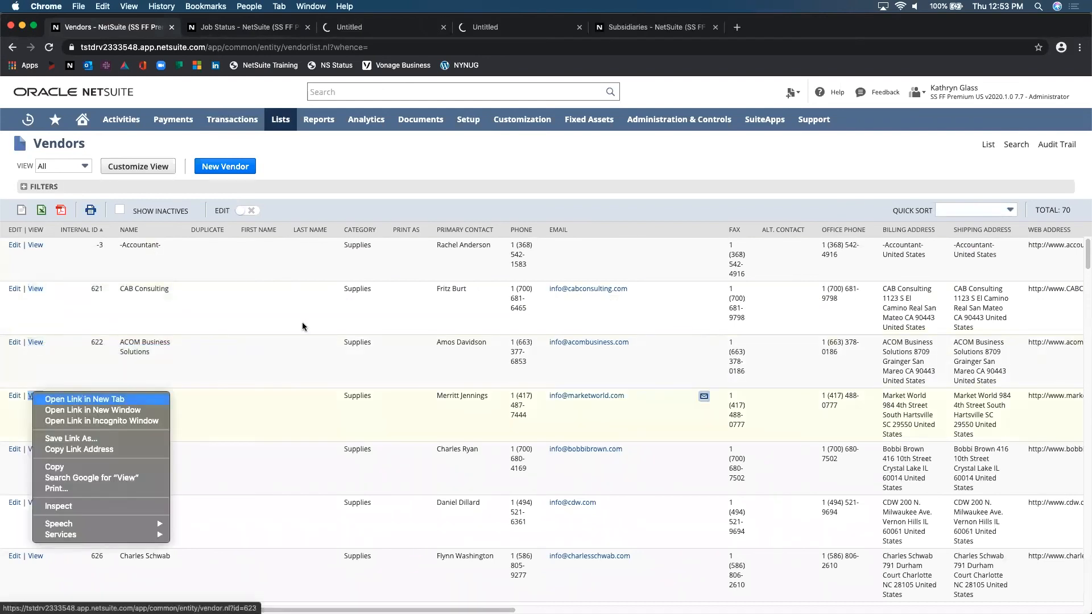
left_click(54, 401)
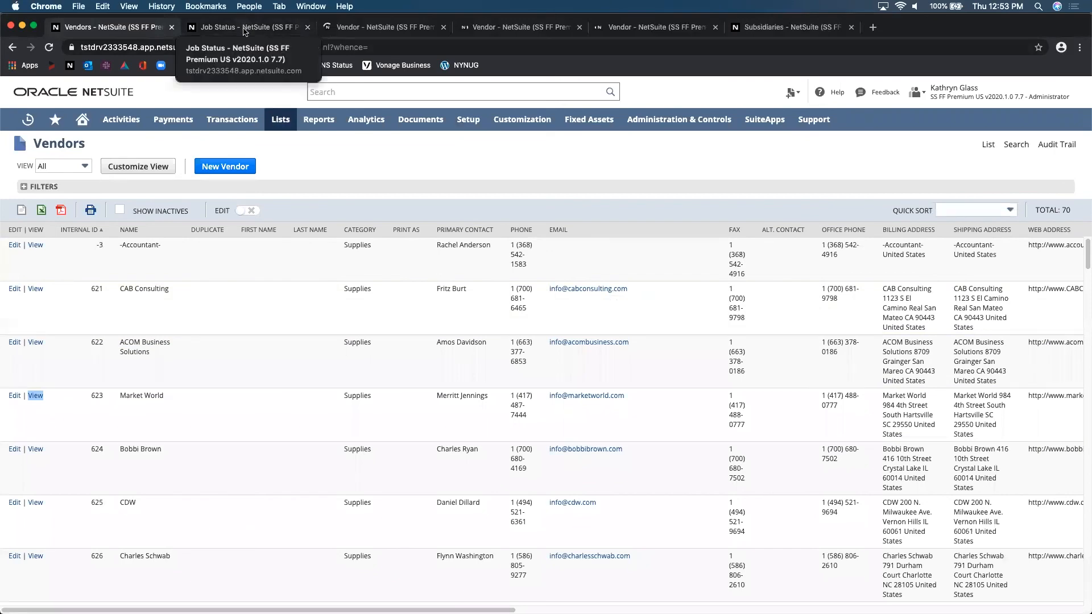
Check the assigned subsidiaries on the CAB Consulting, ACOM Business Solutions and Market World vendor records.
left_click(358, 31)
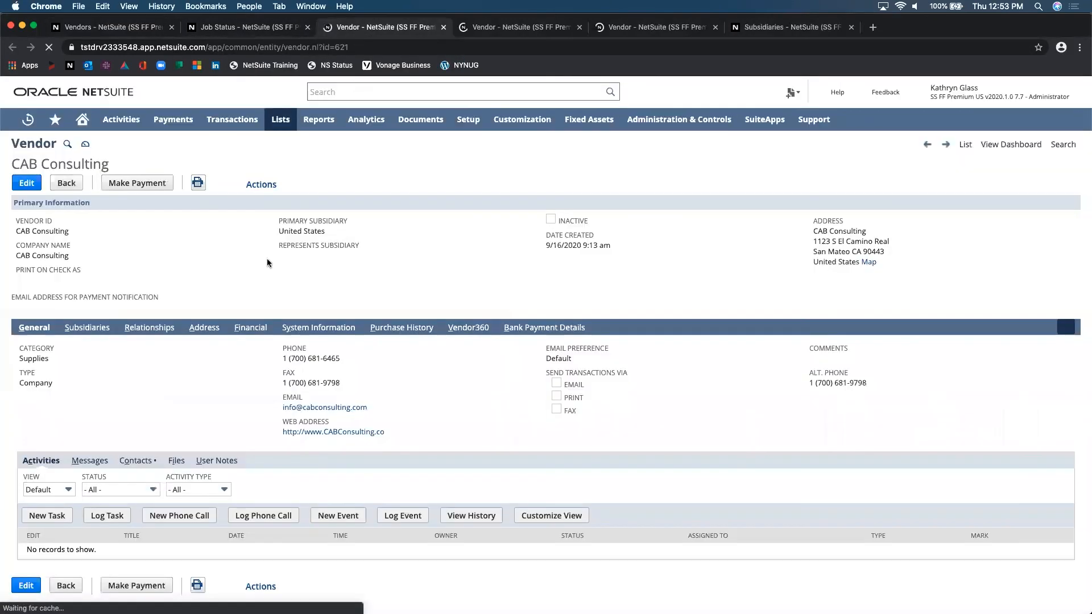
left_click(94, 331)
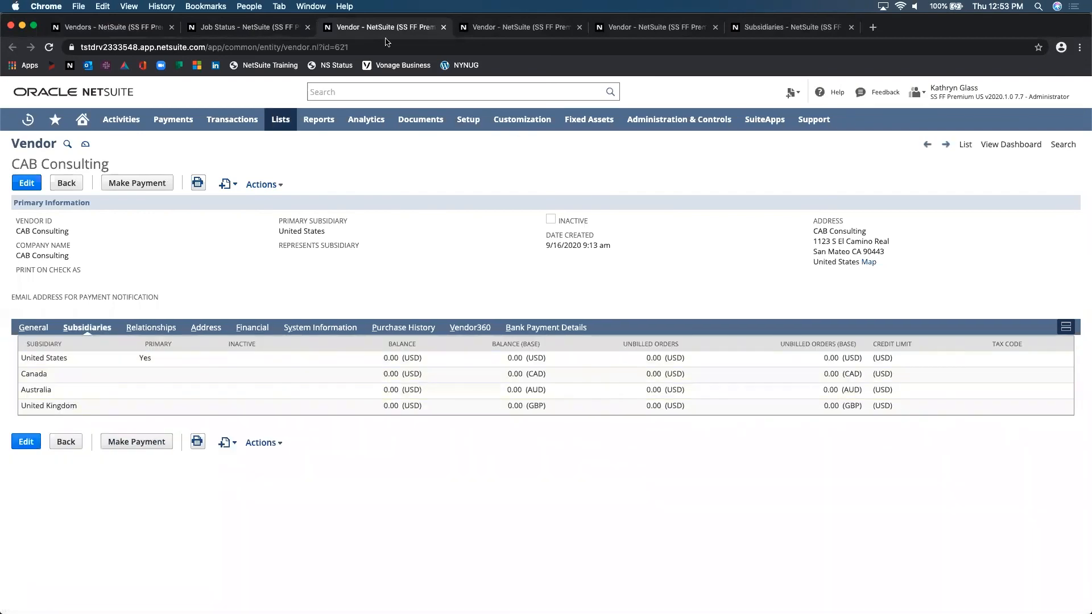
left_click(502, 31)
left_click(87, 328)
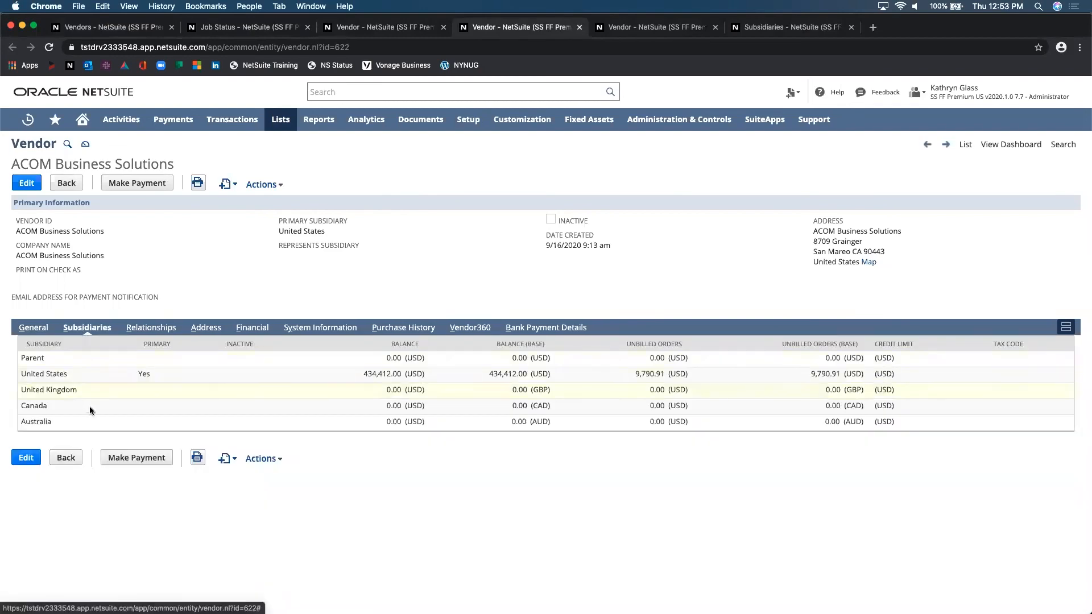
left_click(648, 29)
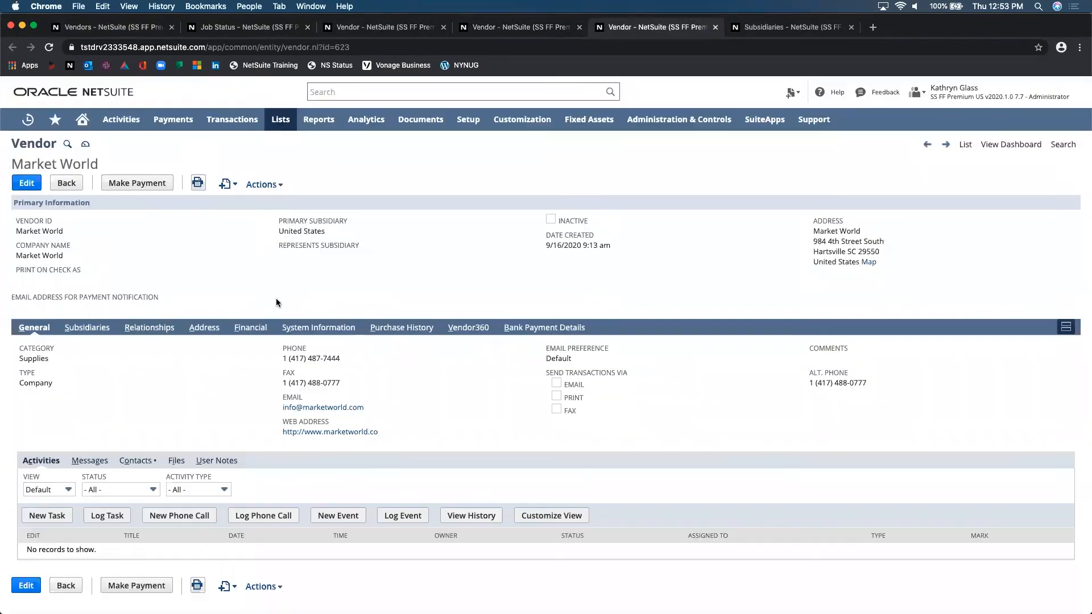
left_click(96, 332)
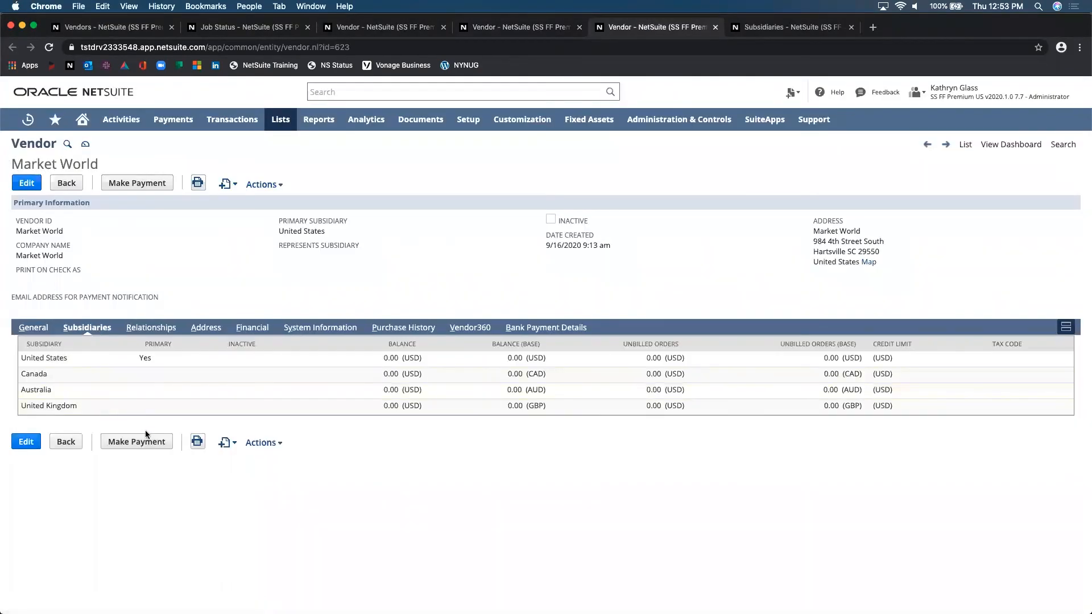
mouse_move(279, 448)
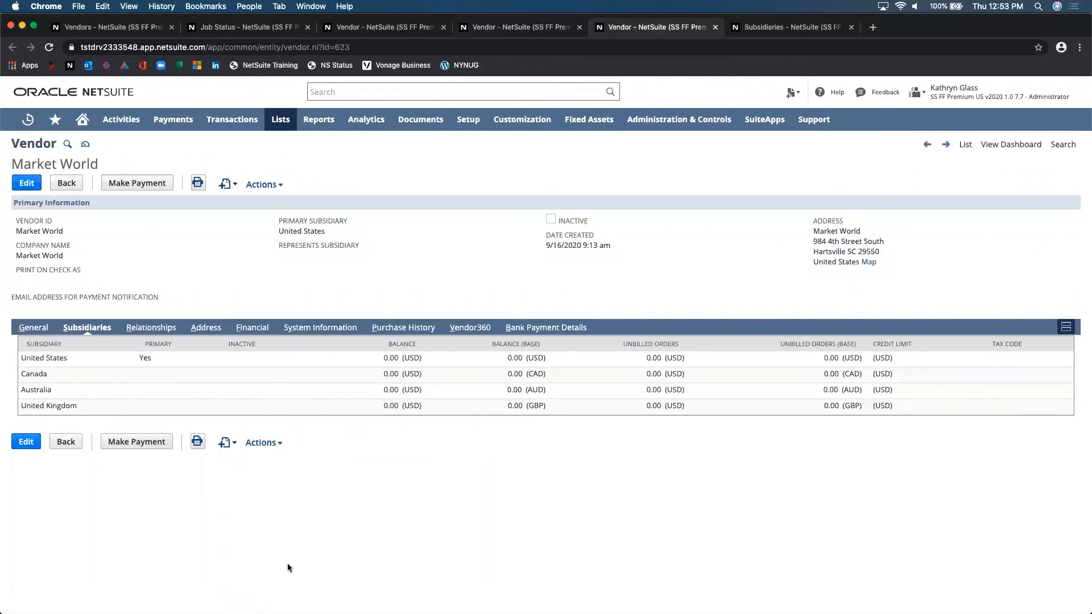